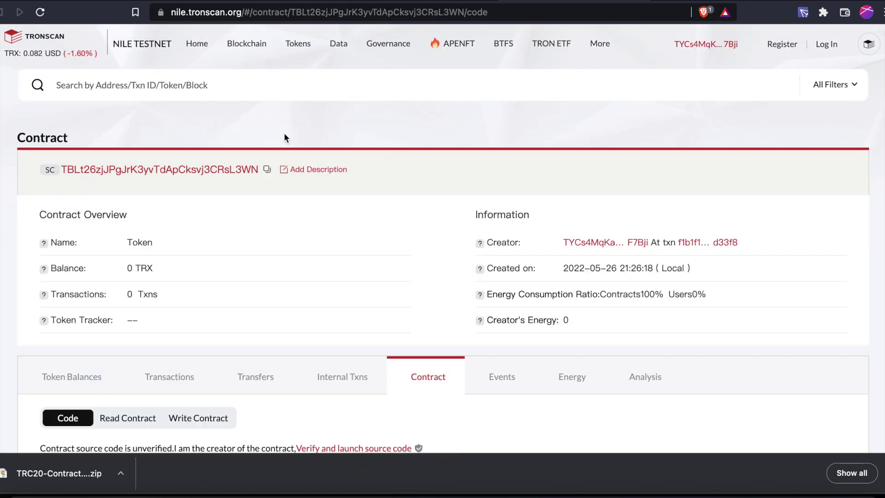
# Examine the deployed Token contract's page, including its overview, source code status and contract ABI
pyautogui.scroll(-2, 242, 222)
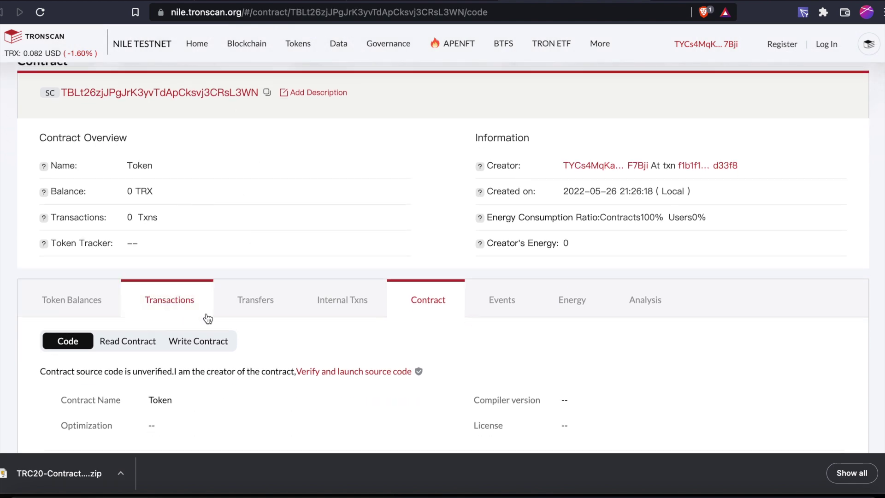
pyautogui.scroll(-5, 314, 312)
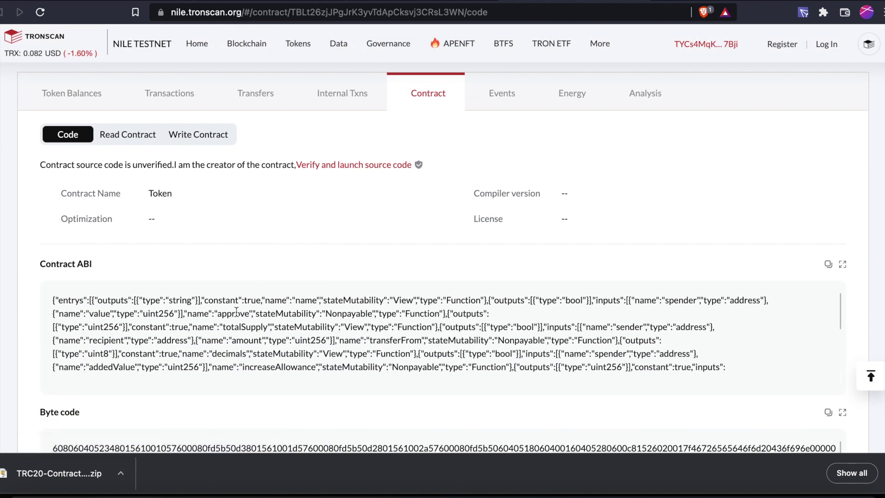
pyautogui.scroll(3, 236, 311)
pyautogui.scroll(4, 236, 311)
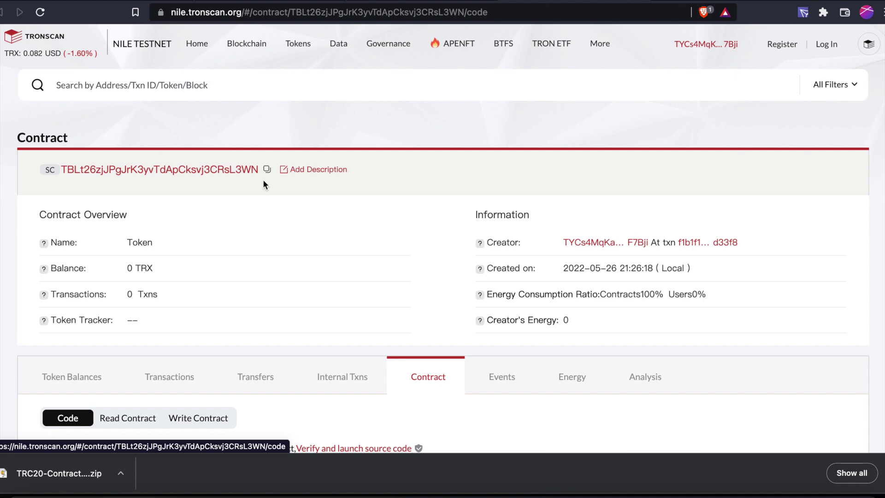
pyautogui.tripleClick(104, 176)
pyautogui.click(181, 199)
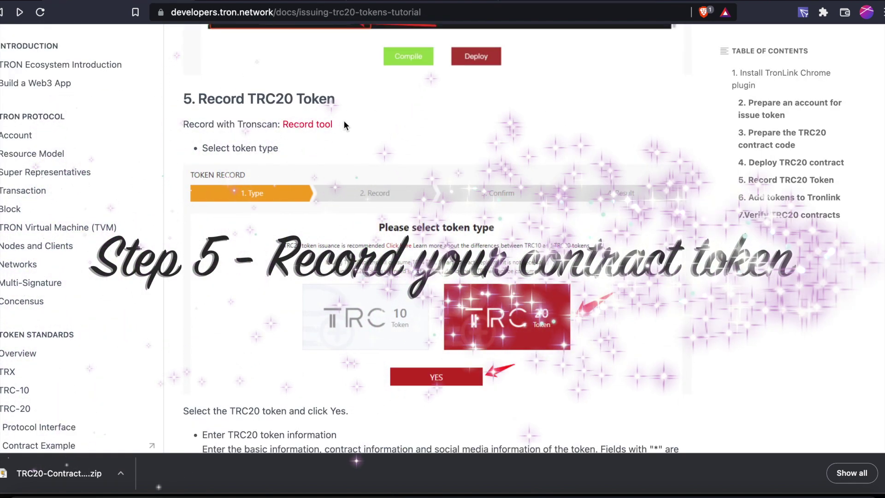
# Open the Record tool linked in the tutorial's Record TRC20 Token section in a new tab and switch to it
pyautogui.rightClick(322, 124)
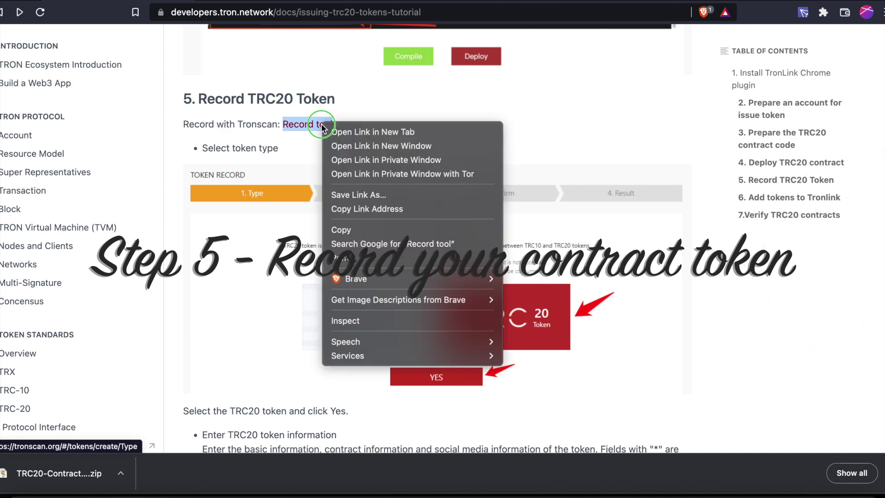
pyautogui.click(346, 132)
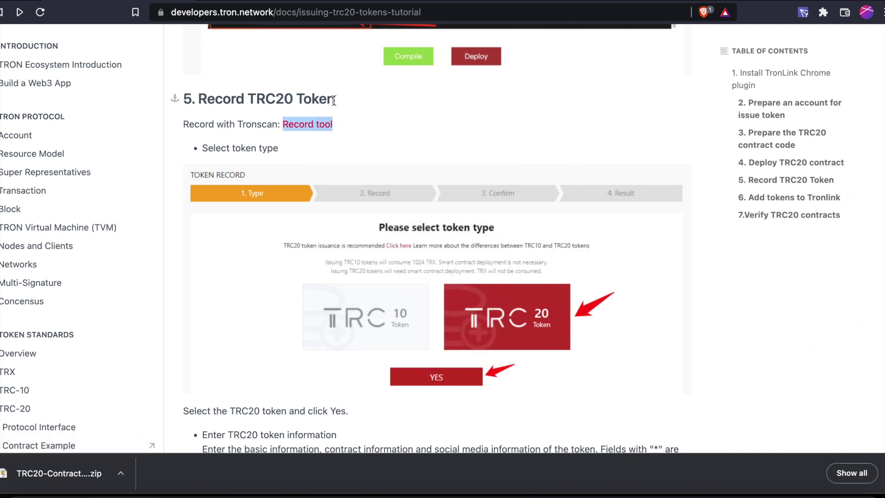
pyautogui.hotkey('ctrl', 'Tab')
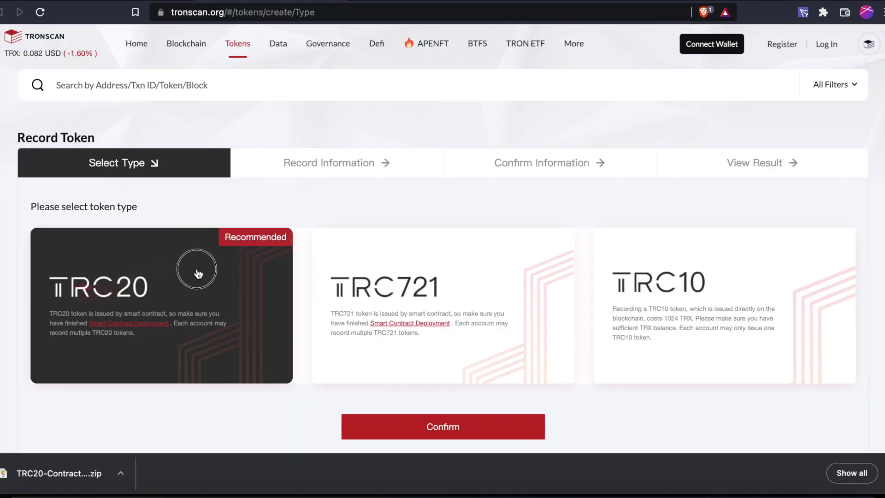
# Switch the blockchain explorer from the main network to the Nile Testnet
pyautogui.scroll(-2, 198, 273)
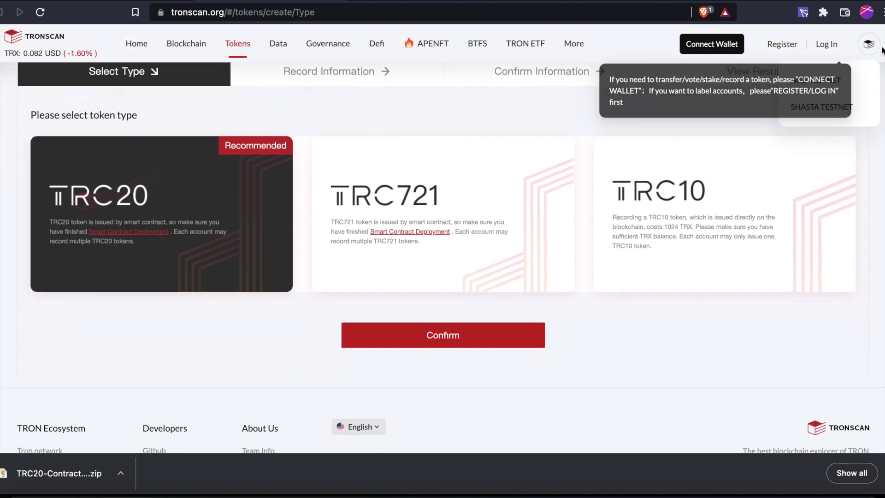
pyautogui.moveTo(869, 45)
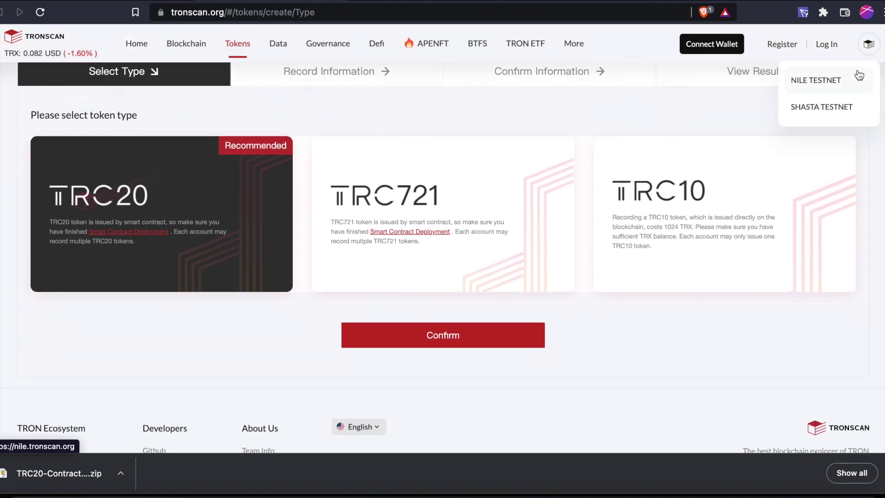
pyautogui.click(854, 81)
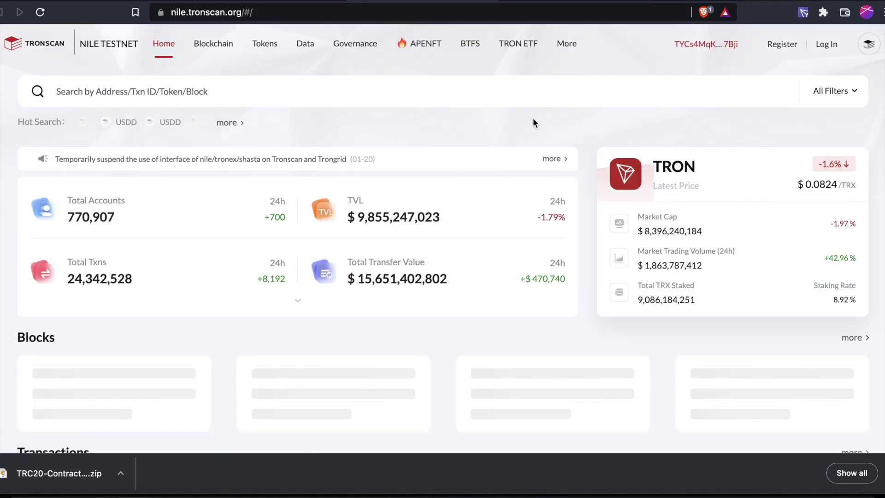
# Open the Record Token form on the Nile Testnet and confirm TRC20 as the token type
pyautogui.moveTo(265, 39)
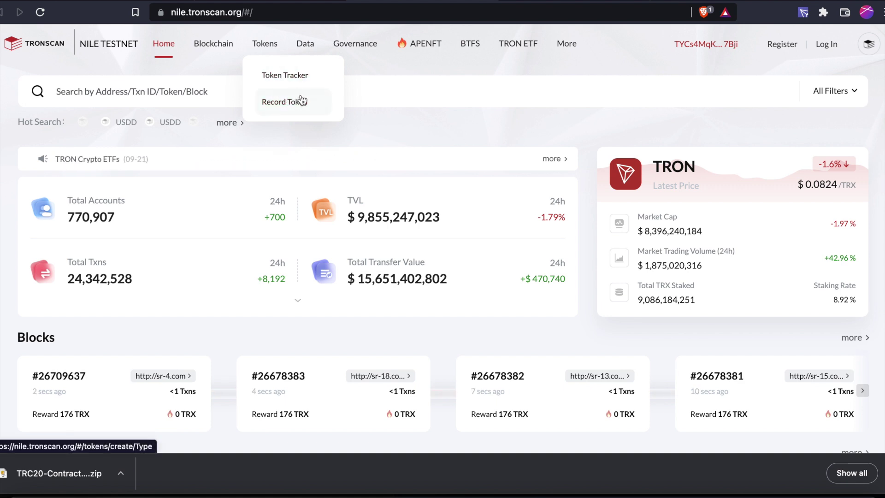
pyautogui.moveTo(226, 40)
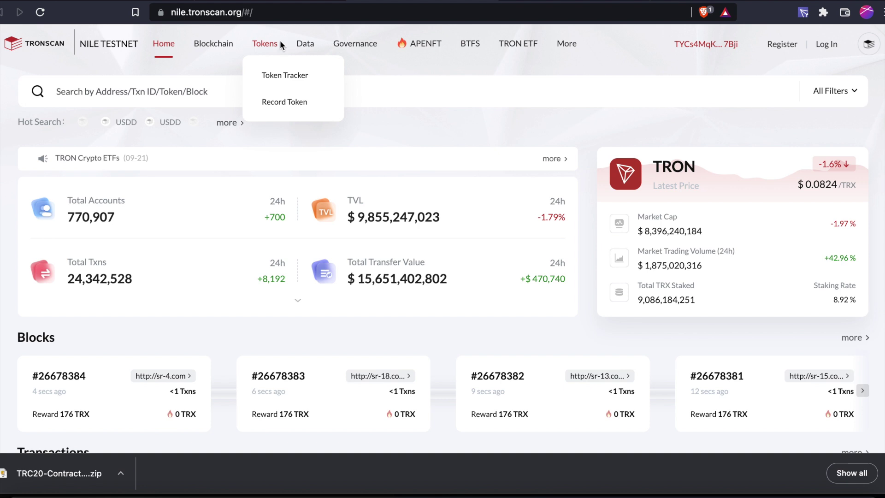
pyautogui.click(296, 102)
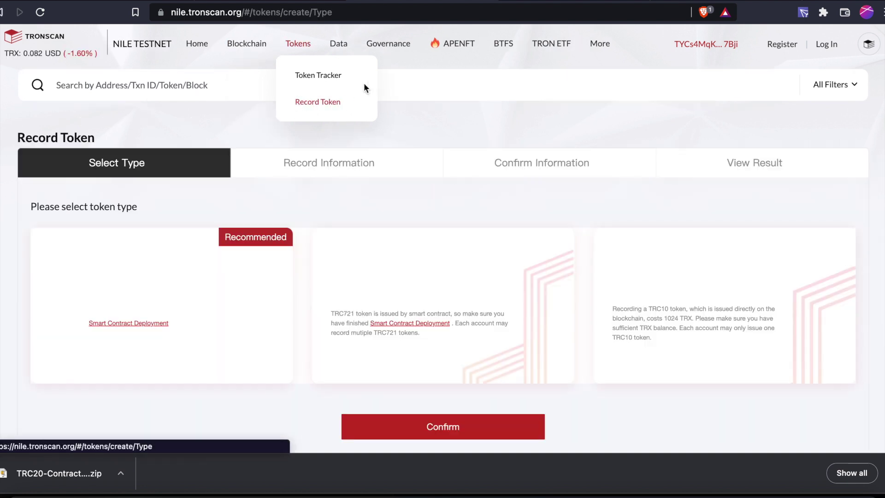
pyautogui.scroll(-2, 366, 175)
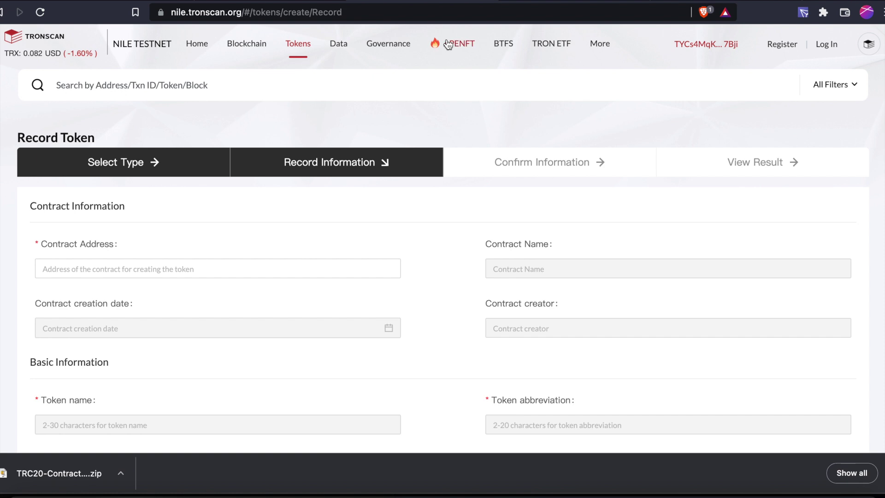
# Copy the deployed contract's address from the compiler output and paste it as the Contract Address of the token record
pyautogui.hotkey('ctrl', 'shift', 'Tab')
pyautogui.moveTo(254, 275); pyautogui.dragTo(110, 270)
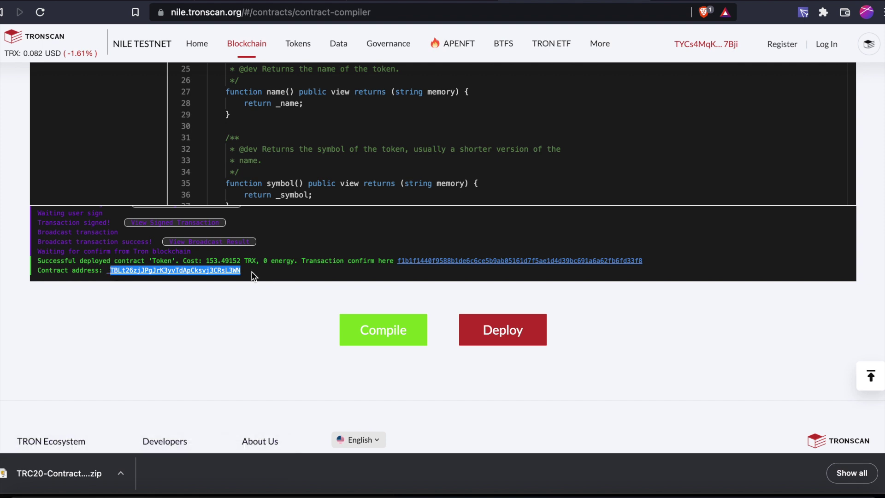
pyautogui.rightClick(227, 275)
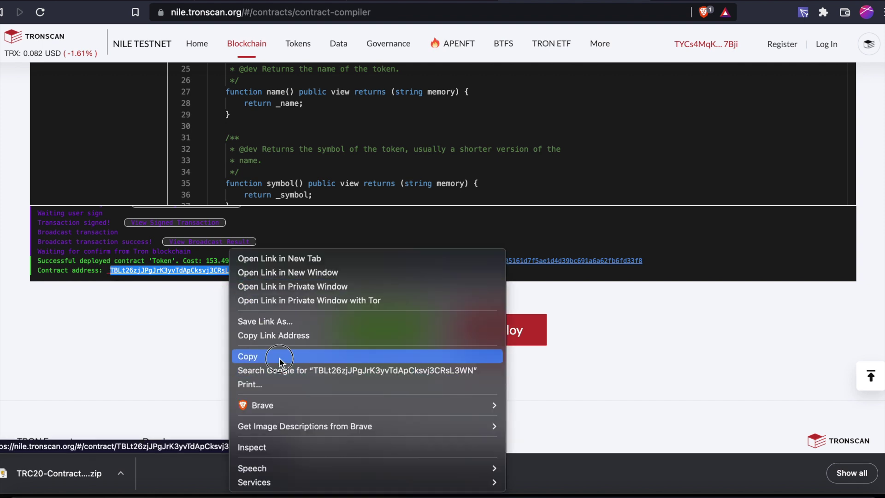
pyautogui.click(278, 356)
pyautogui.click(382, 13)
pyautogui.click(214, 272)
pyautogui.press('super+v')
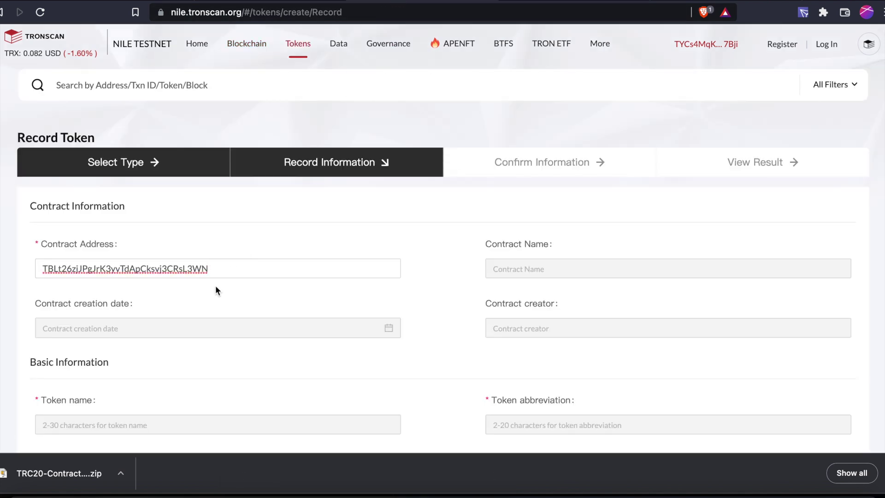
# Fill in the token introduction with "Freedom token is a community based token for fundraisers."
pyautogui.scroll(-1, 395, 307)
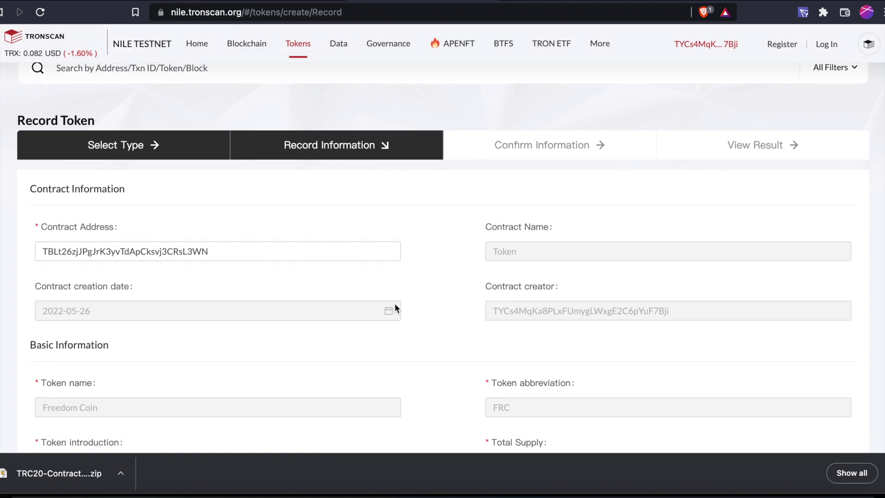
pyautogui.scroll(-3, 395, 306)
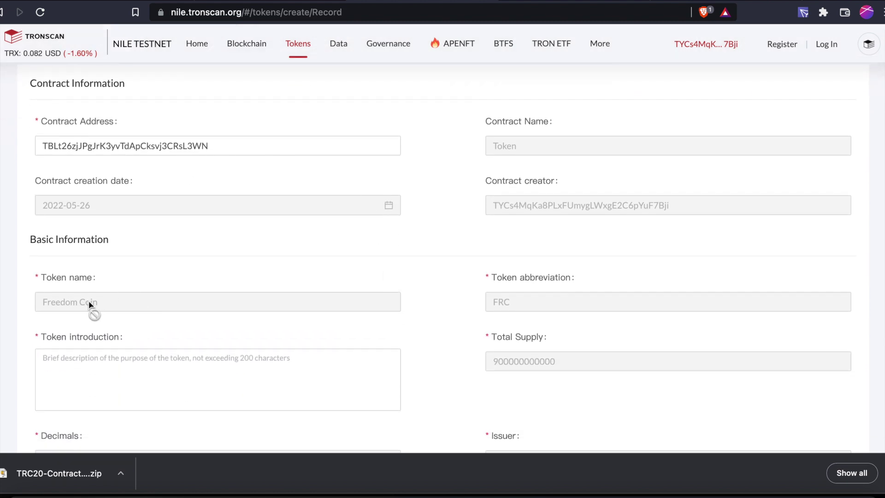
pyautogui.scroll(-3, 555, 233)
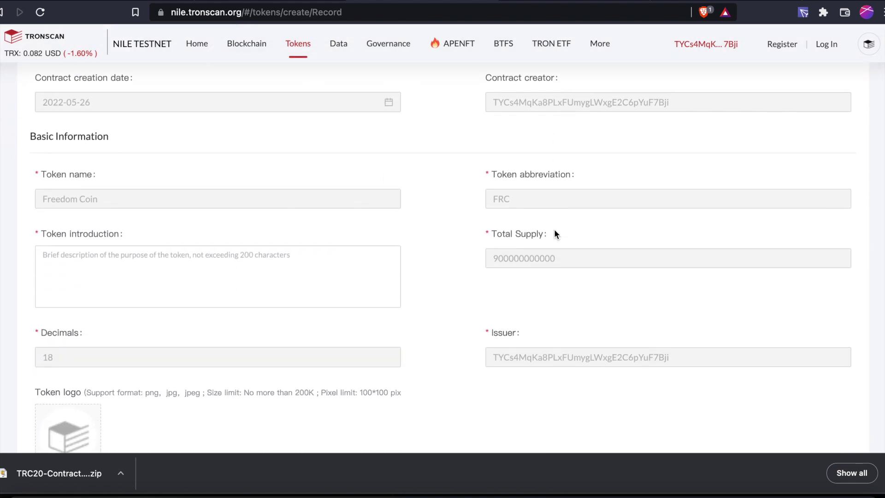
pyautogui.click(145, 277)
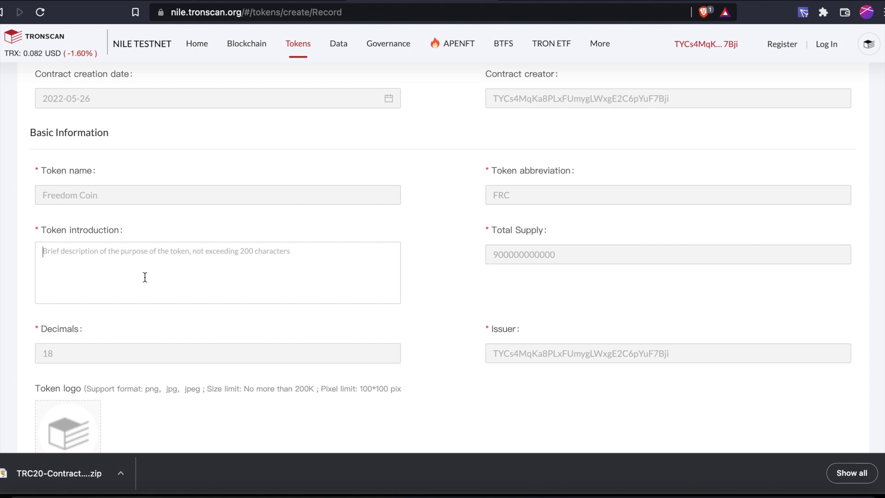
pyautogui.write('Fre')
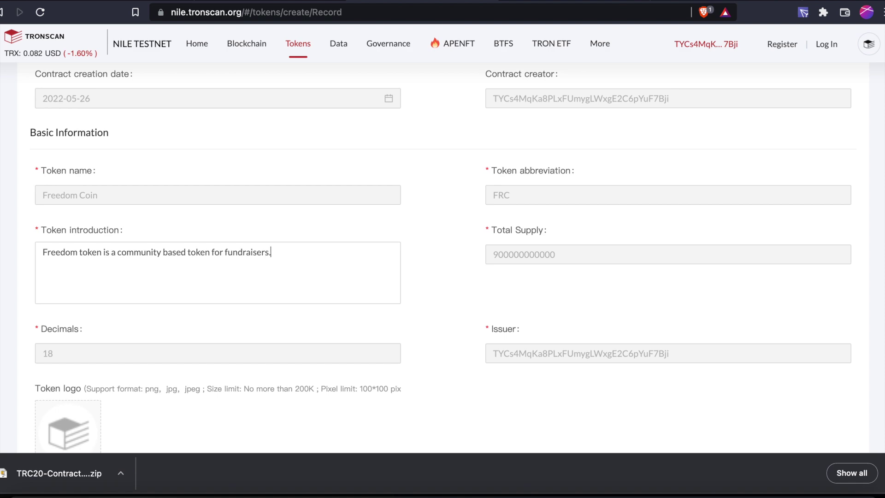
# Upload "amin logo.png" from Downloads as the token logo and sign the wallet's message signature request
pyautogui.scroll(-3, 13, 255)
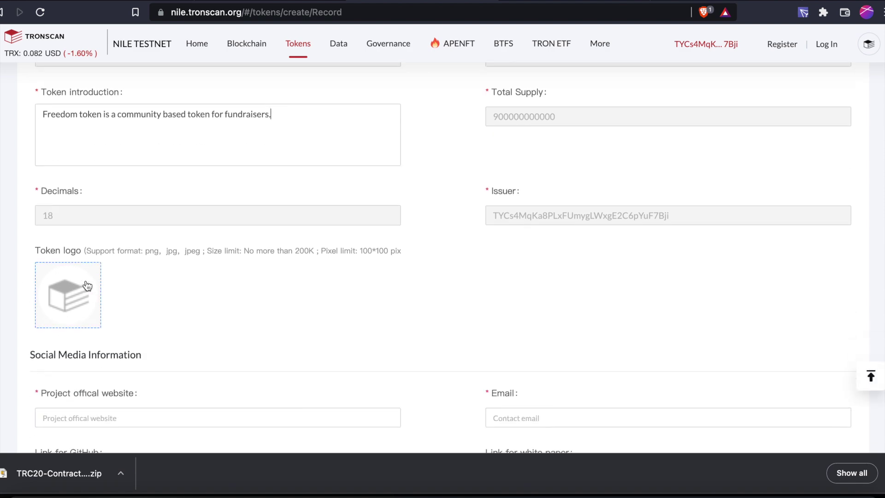
pyautogui.click(79, 290)
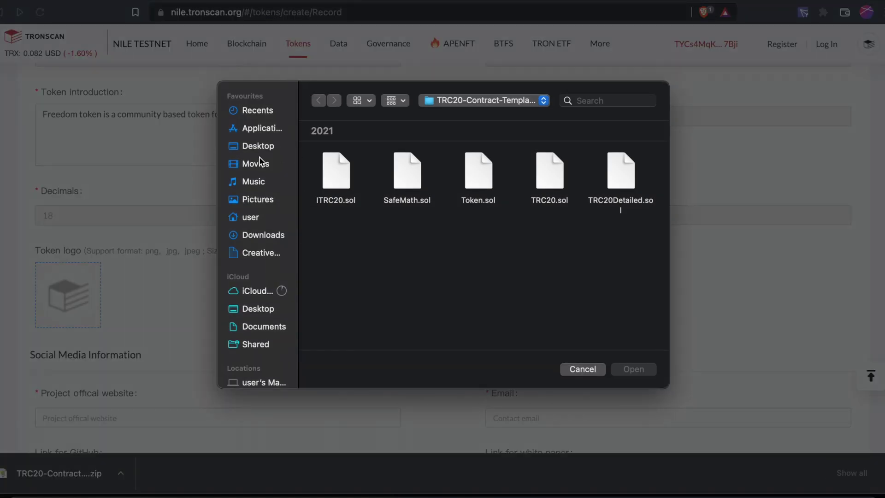
pyautogui.click(266, 236)
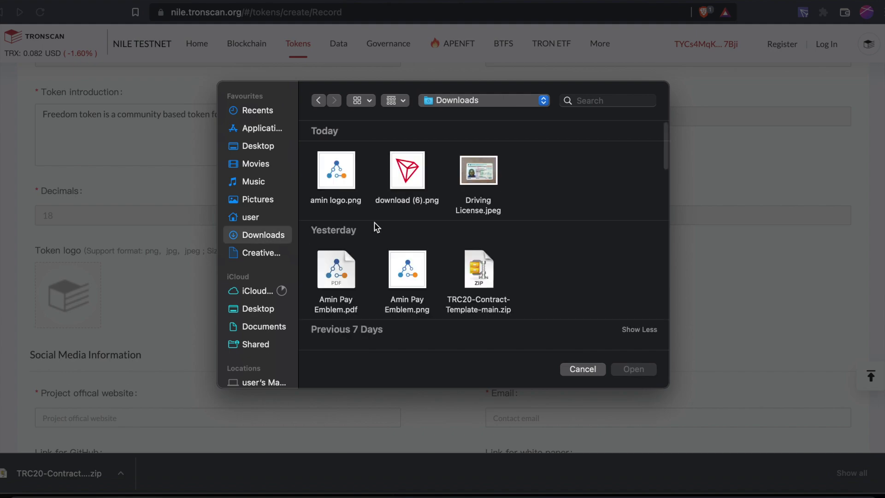
pyautogui.click(335, 175)
pyautogui.click(631, 369)
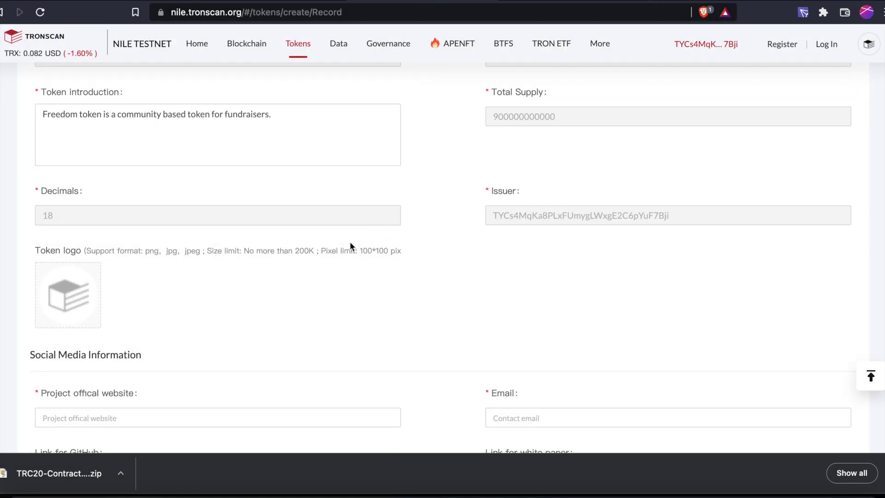
pyautogui.scroll(-3, 349, 242)
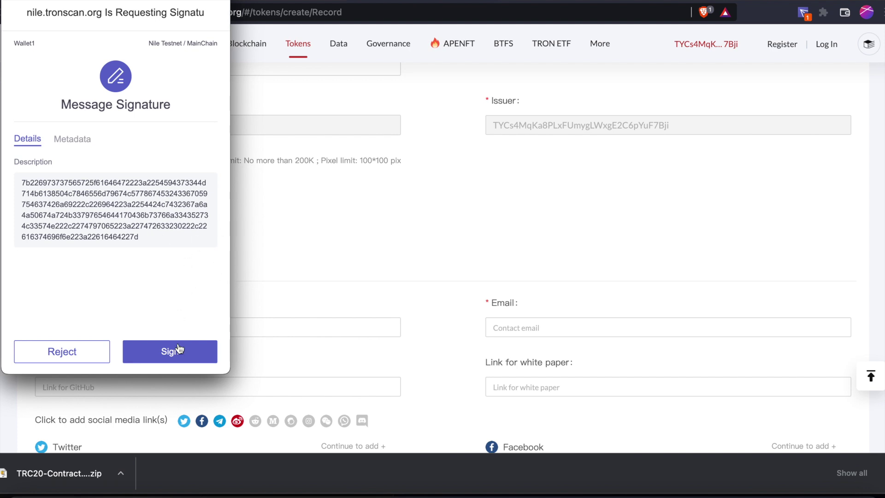
pyautogui.click(179, 350)
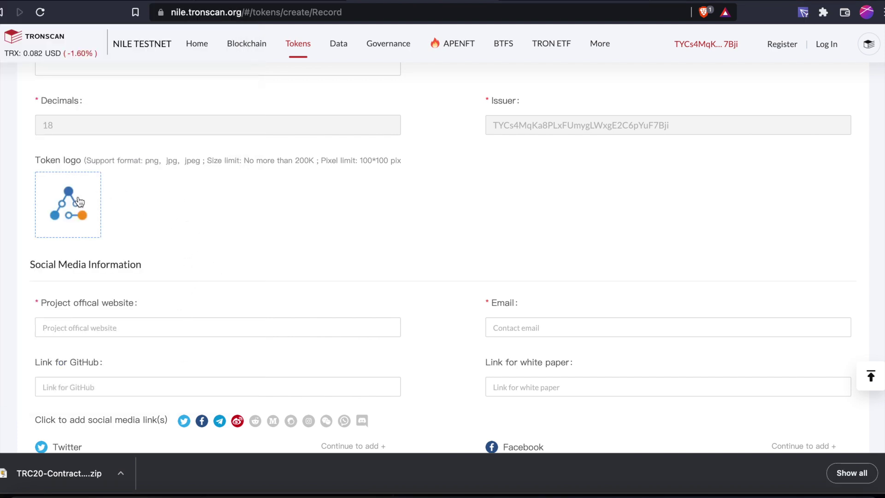
pyautogui.scroll(-2, 117, 226)
pyautogui.click(123, 222)
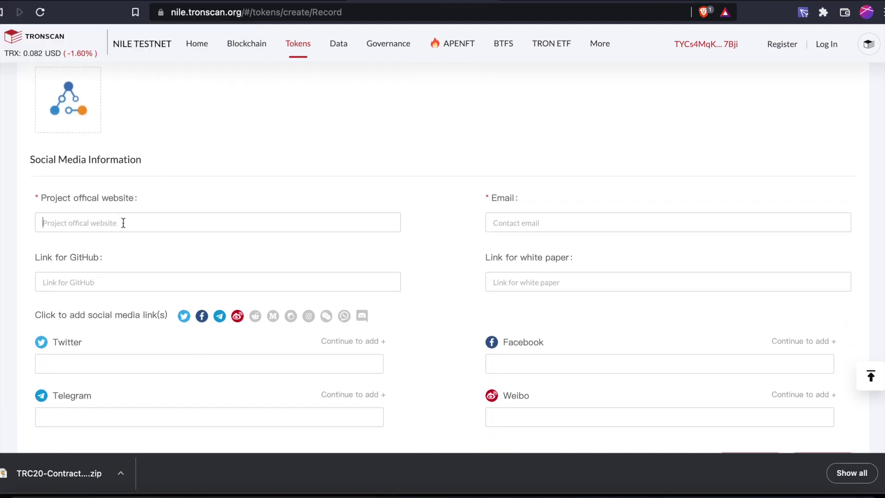
pyautogui.write('https://www.freedomcoin.org')
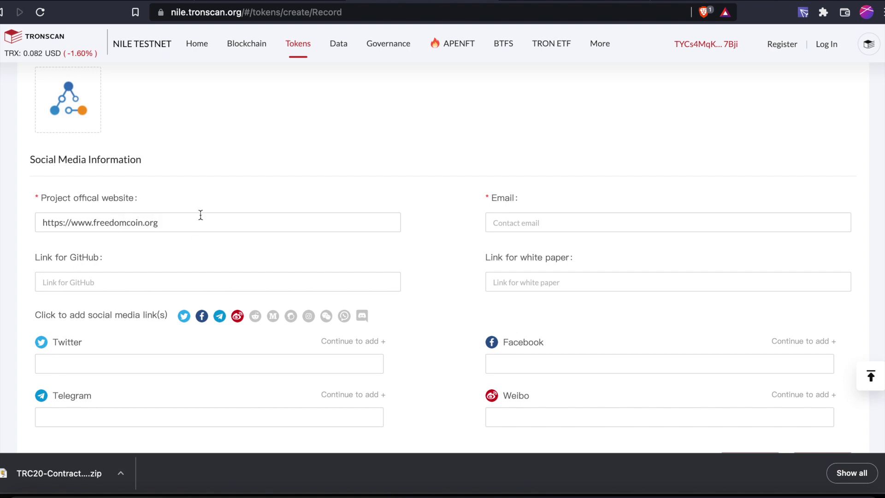
pyautogui.write('freedomcoin')
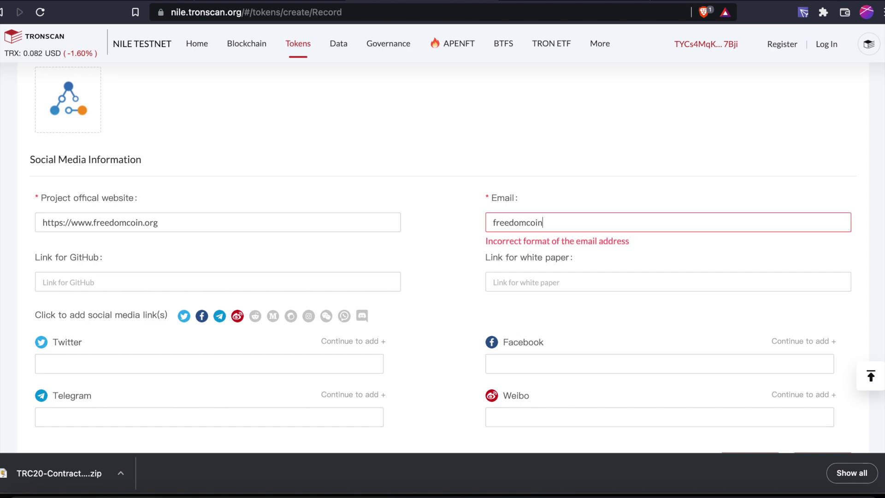
pyautogui.write('.org')
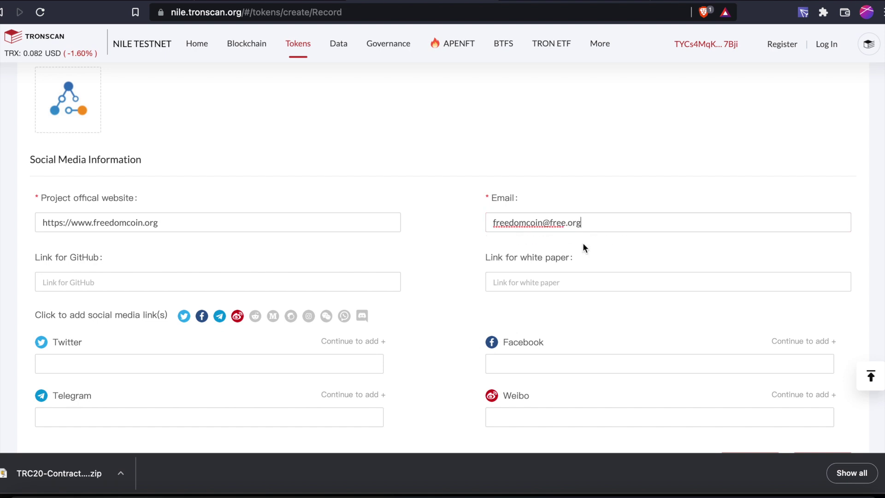
# Submit the record information and review the contract and token details in the Confirm Information stage
pyautogui.scroll(-2, 489, 241)
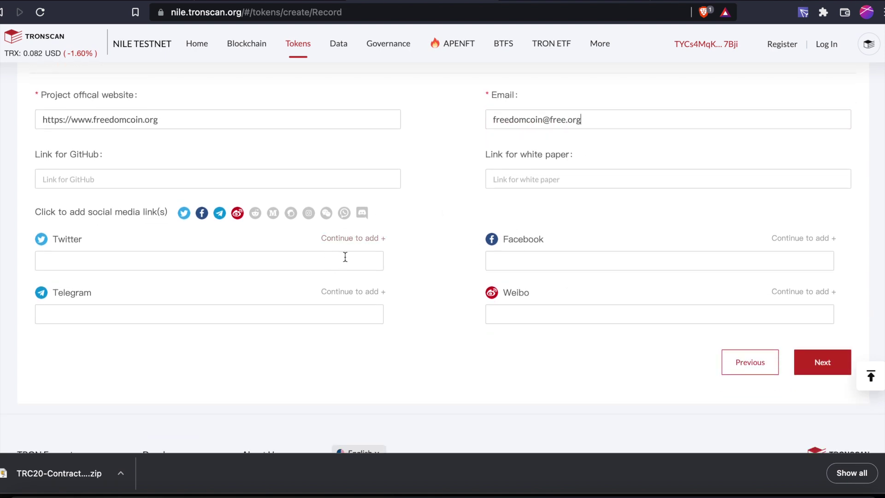
pyautogui.click(839, 361)
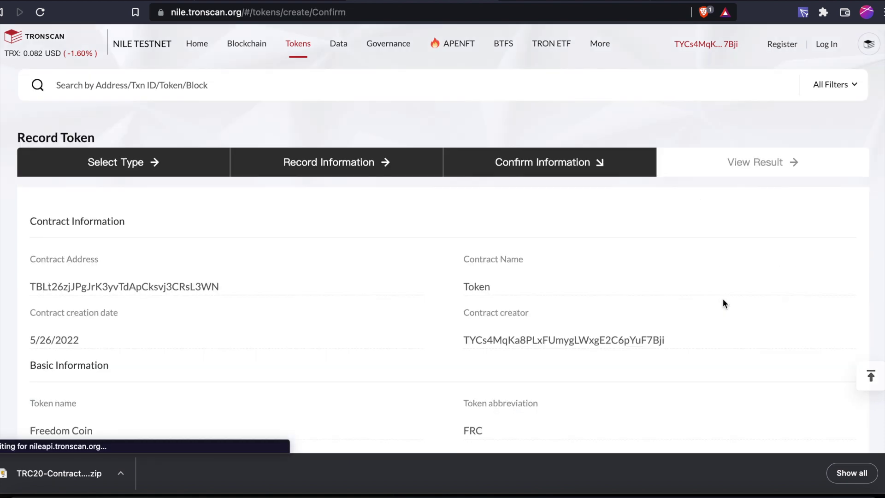
pyautogui.scroll(-3, 723, 299)
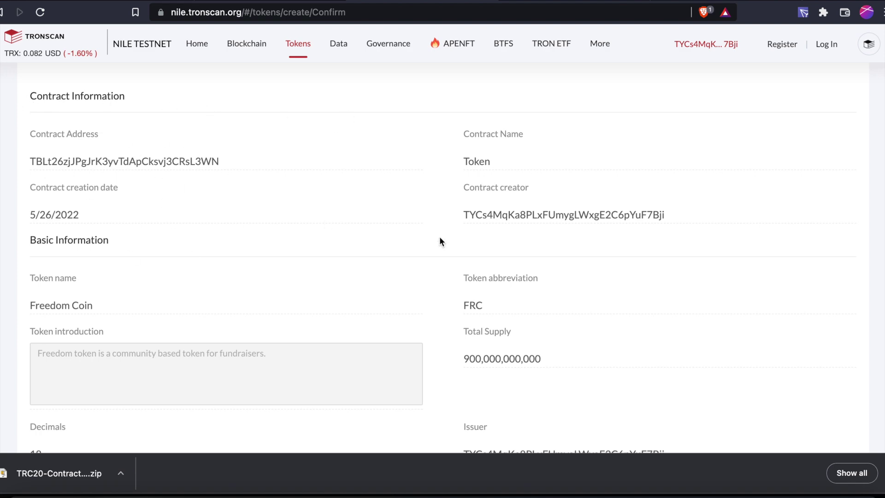
# Submit the confirmed Freedom Coin token record and sign the wallet's message signature request
pyautogui.scroll(-10, 439, 240)
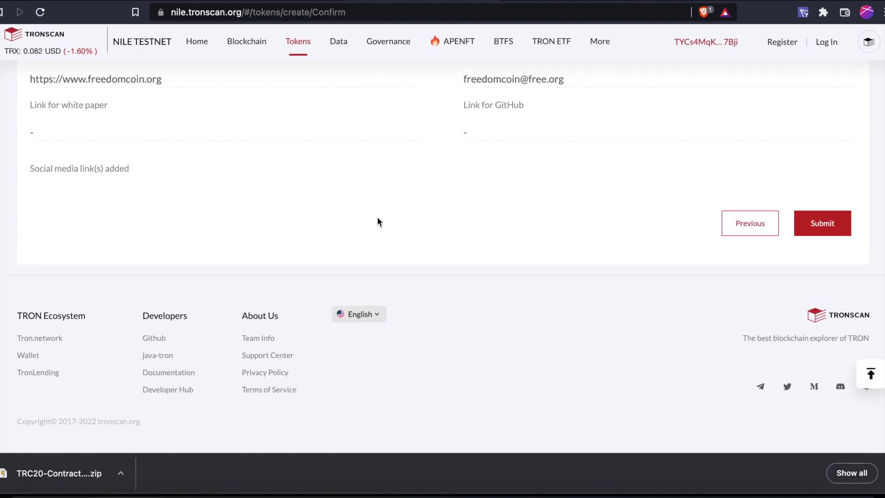
pyautogui.click(823, 228)
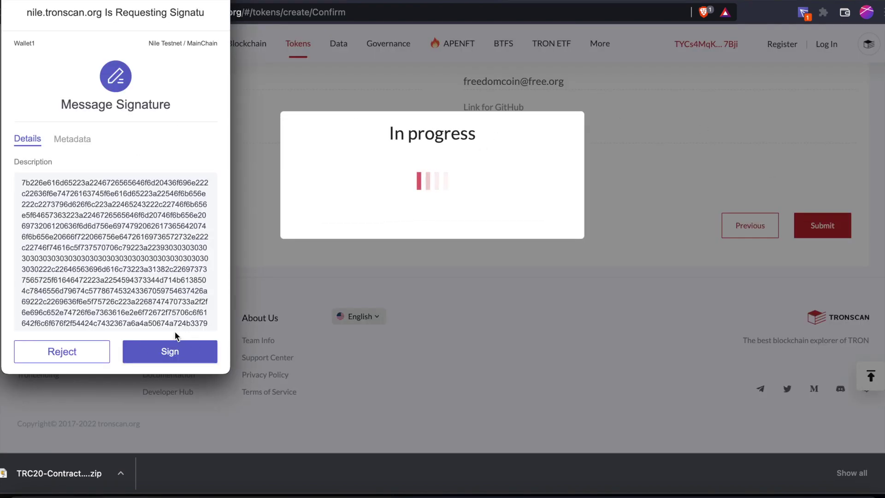
pyautogui.click(175, 350)
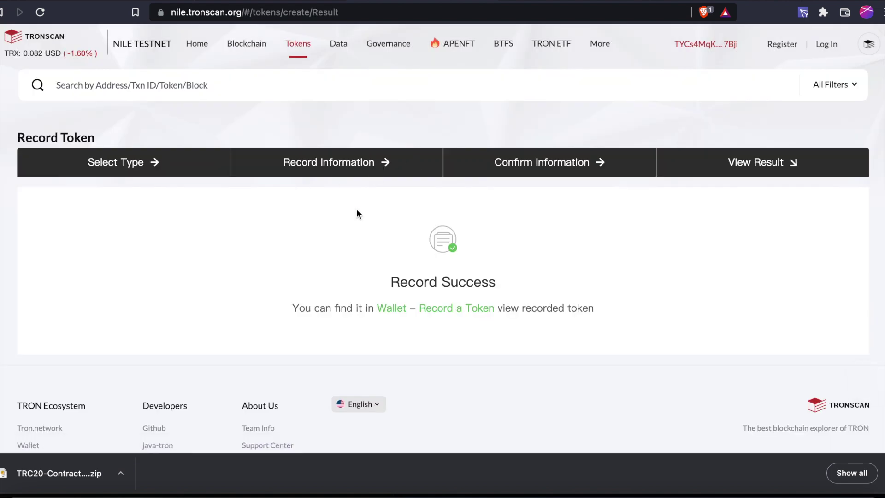
pyautogui.moveTo(390, 273); pyautogui.dragTo(515, 279)
pyautogui.click(517, 280)
# Add FRC to the TronLink wallet as a custom token using contract address TBLt26zjJPgJrK3yvTdApCksvj3CRsL3WN, and open its entry in the assets
pyautogui.scroll(-2, 523, 273)
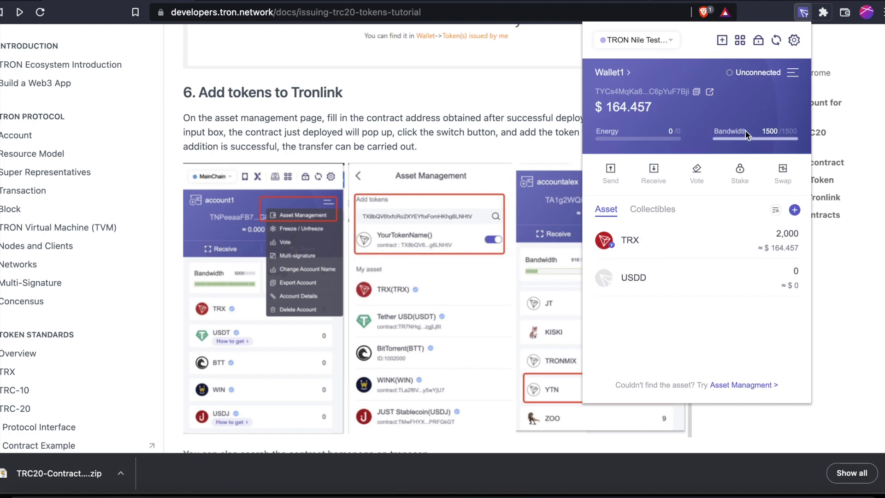
pyautogui.click(796, 210)
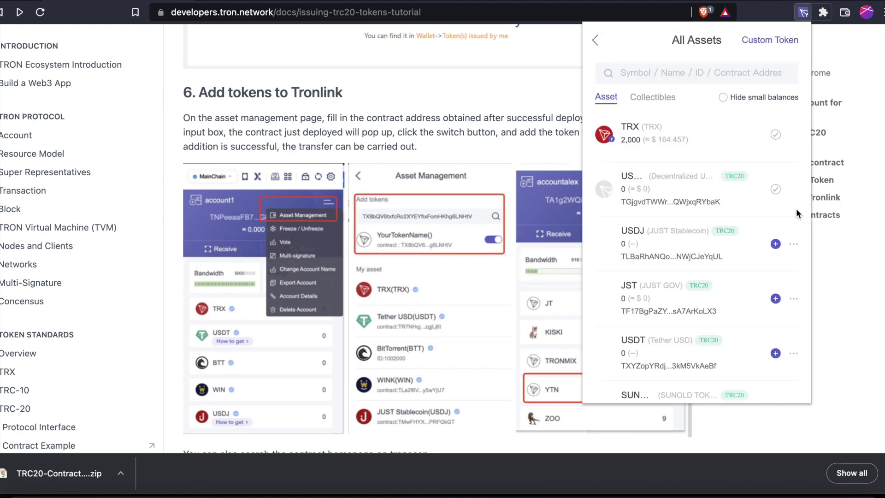
pyautogui.click(729, 75)
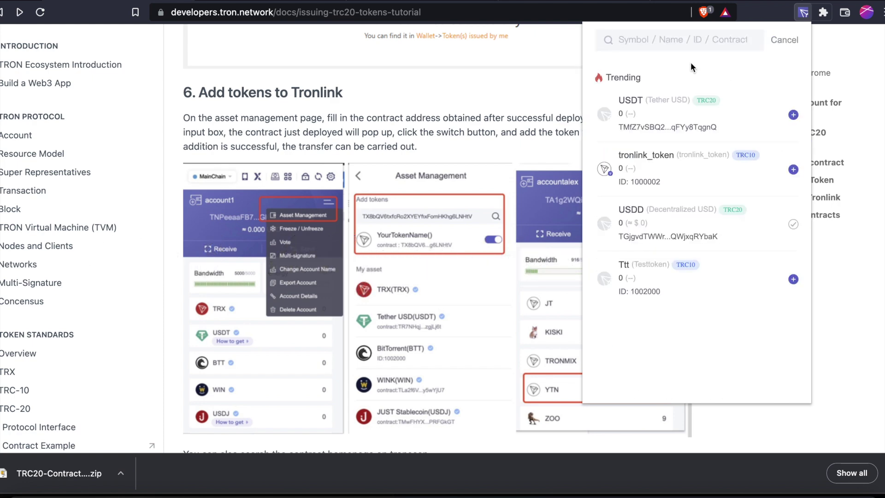
pyautogui.press('super+v')
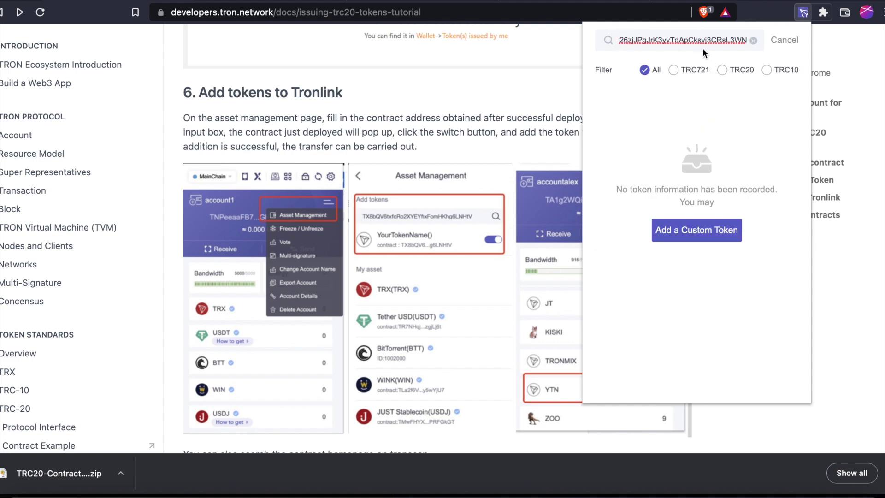
pyautogui.click(698, 230)
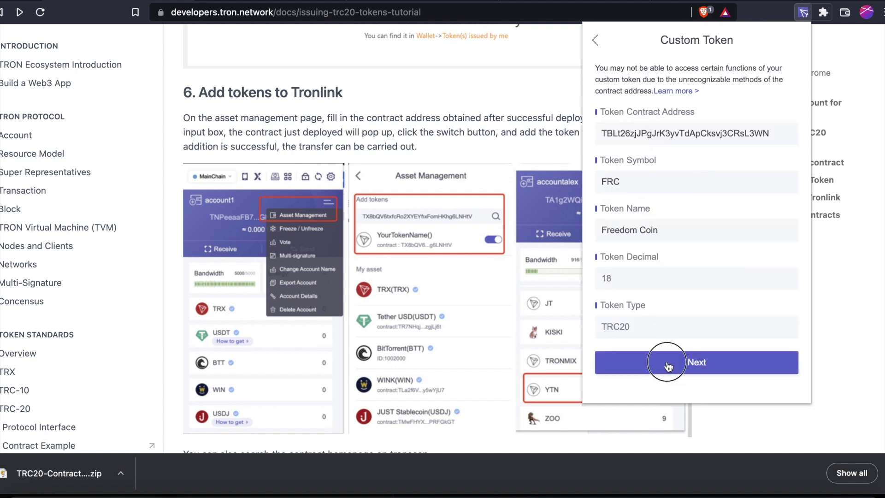
pyautogui.click(691, 361)
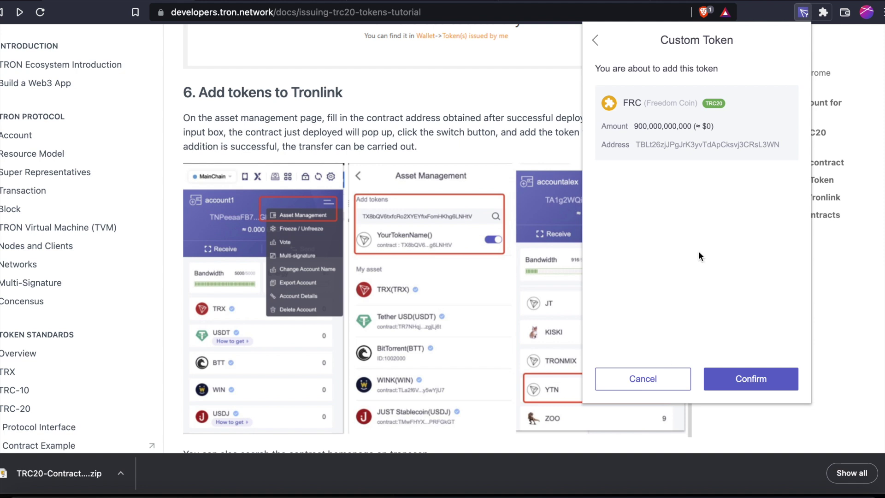
pyautogui.click(754, 379)
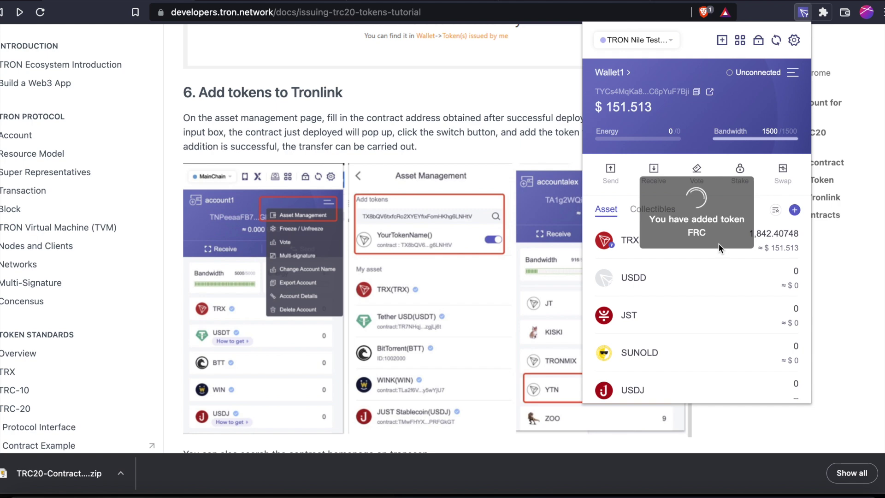
pyautogui.scroll(-3, 732, 285)
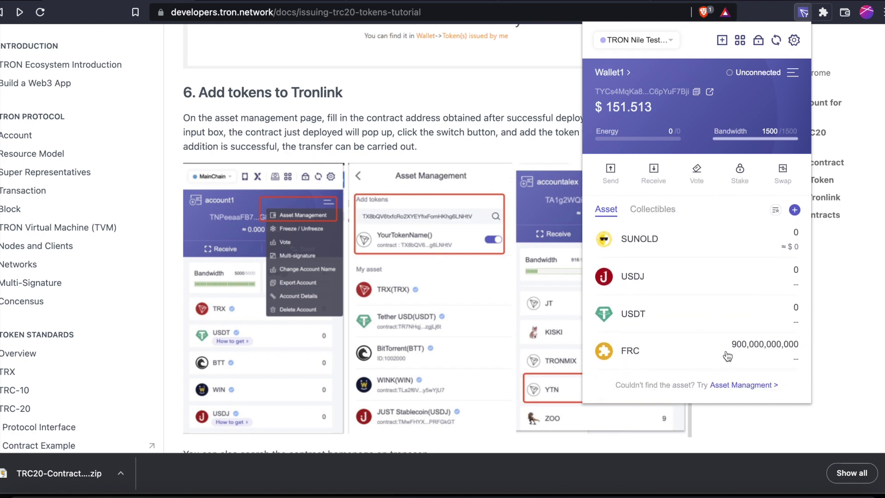
pyautogui.click(717, 350)
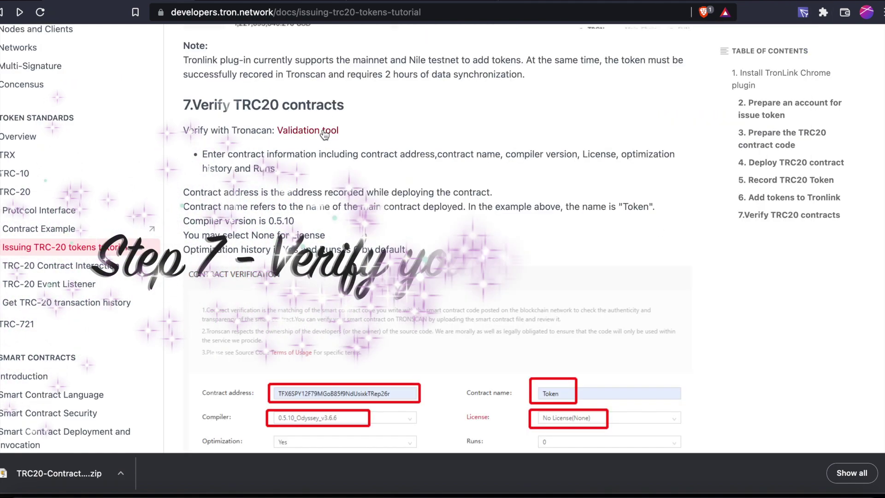
# Open the tutorial's Validation tool link in a new tab and go to Contract Validation on Tronscan's Nile Testnet
pyautogui.rightClick(323, 130)
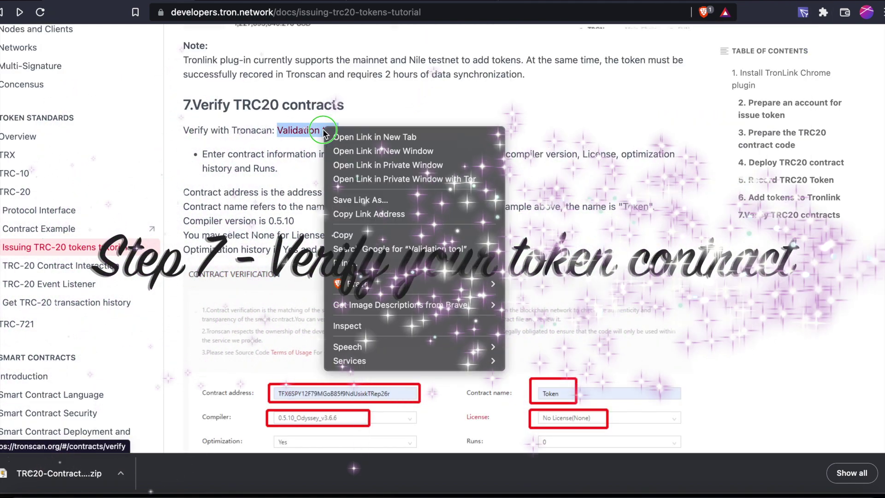
pyautogui.click(349, 138)
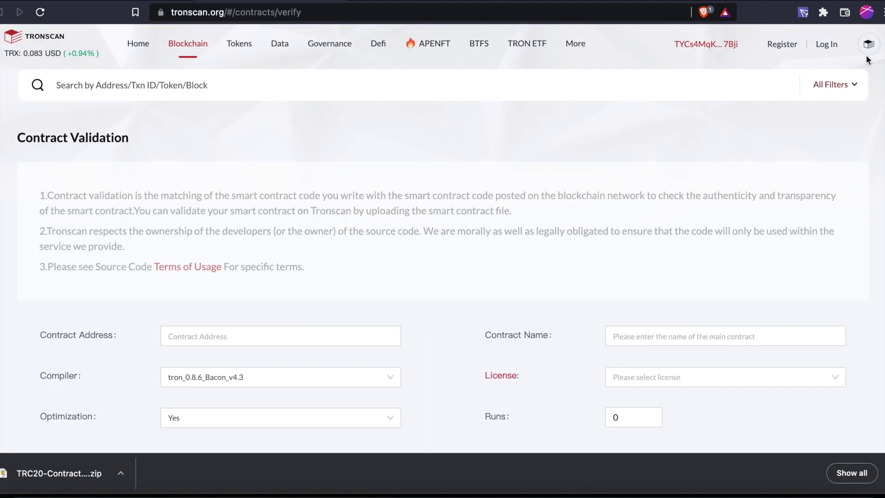
pyautogui.moveTo(868, 46)
pyautogui.click(846, 82)
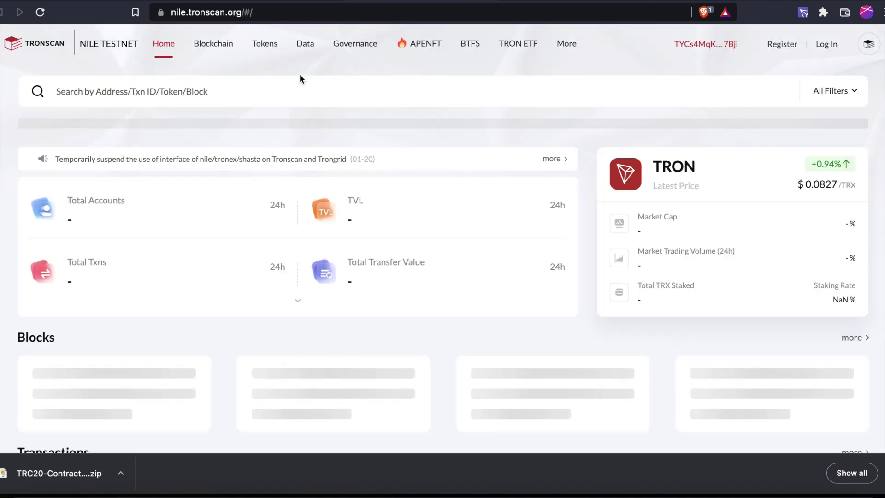
pyautogui.moveTo(264, 45)
pyautogui.moveTo(205, 41)
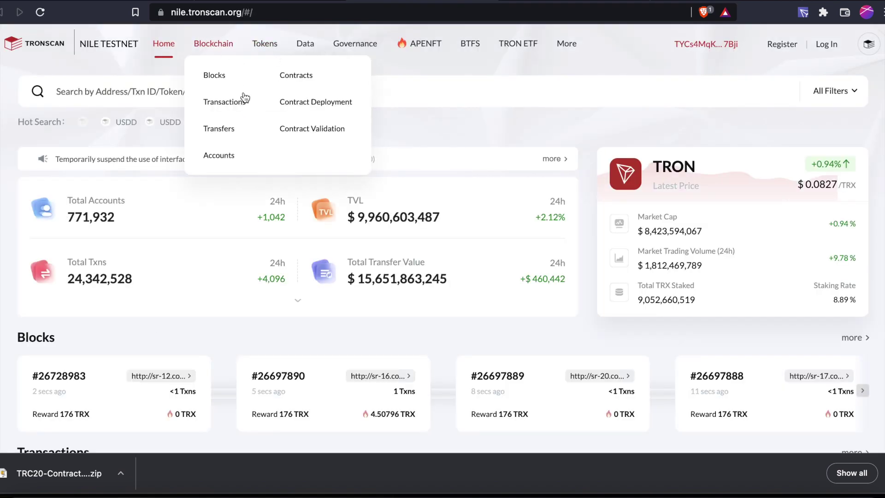
pyautogui.click(310, 130)
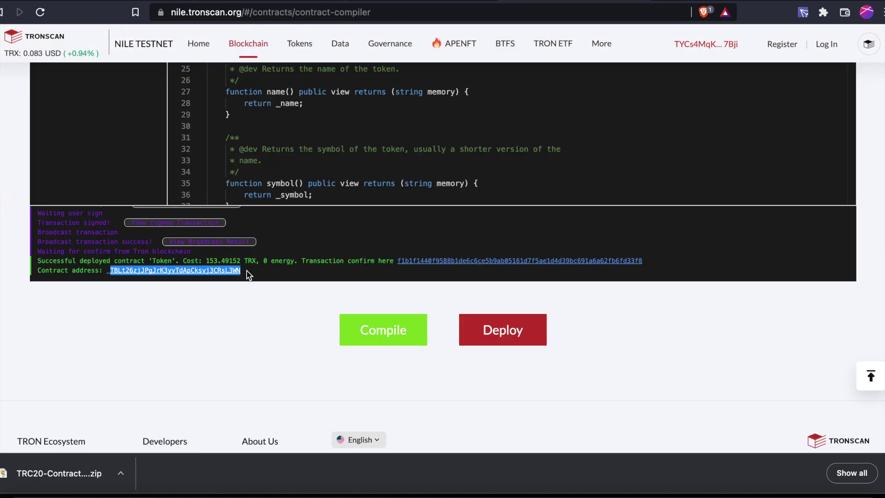
# Copy the deployed contract's address from the contract compiler page into the Contract Address field of the validation form
pyautogui.rightClick(226, 274)
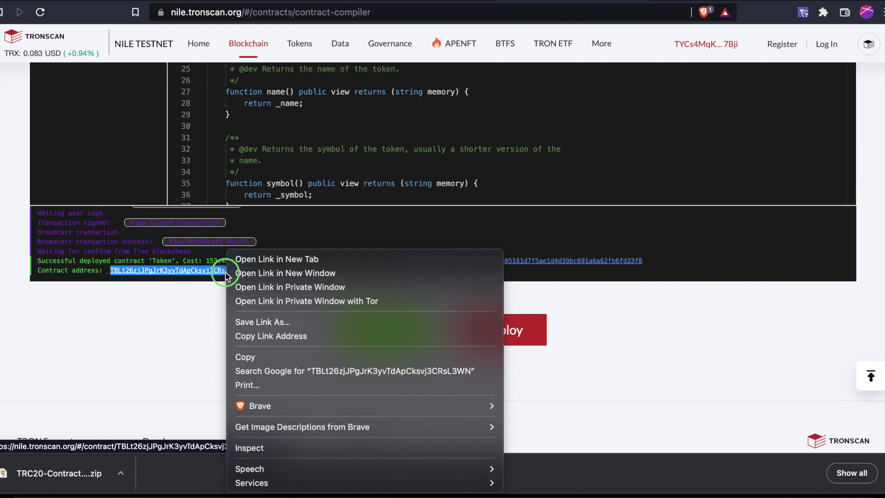
pyautogui.click(270, 358)
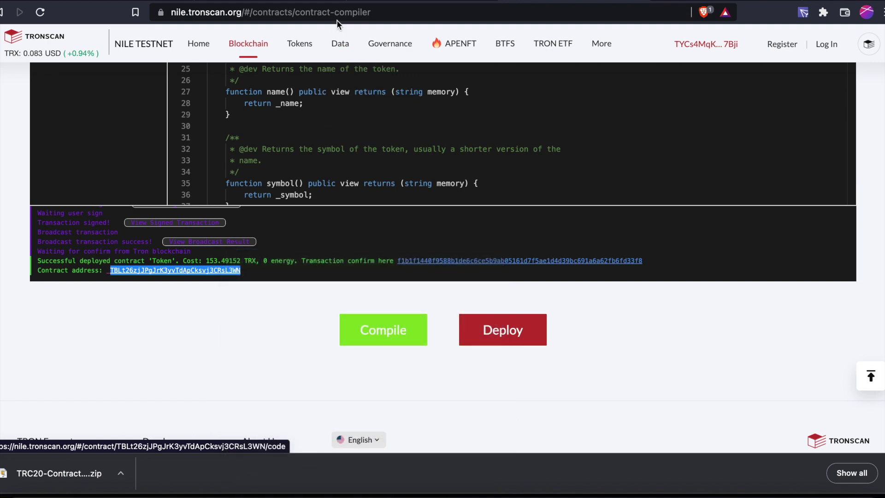
pyautogui.click(377, 1)
pyautogui.click(275, 326)
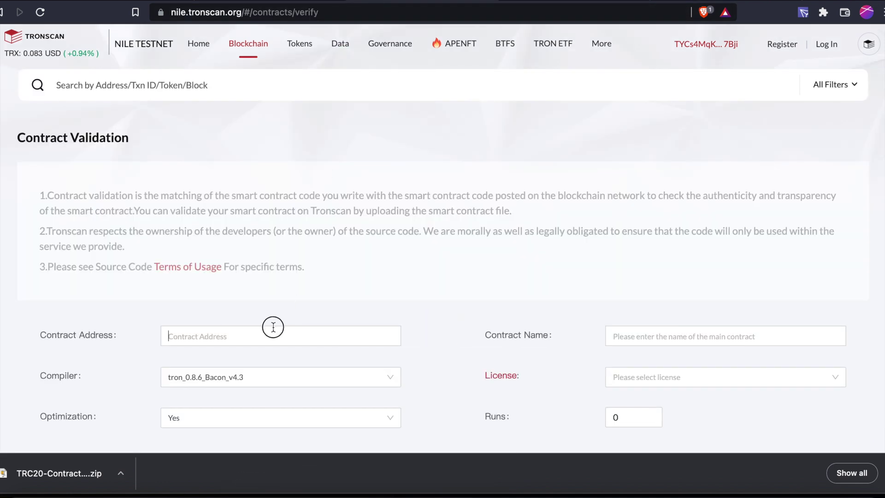
pyautogui.write('TBLt26zjJPgJrK3yvTdApCksvj3CRsL3WN')
# Set the contract validation compiler to tron-0.5.10_Odyssey_v3.6.6
pyautogui.scroll(-4, 414, 288)
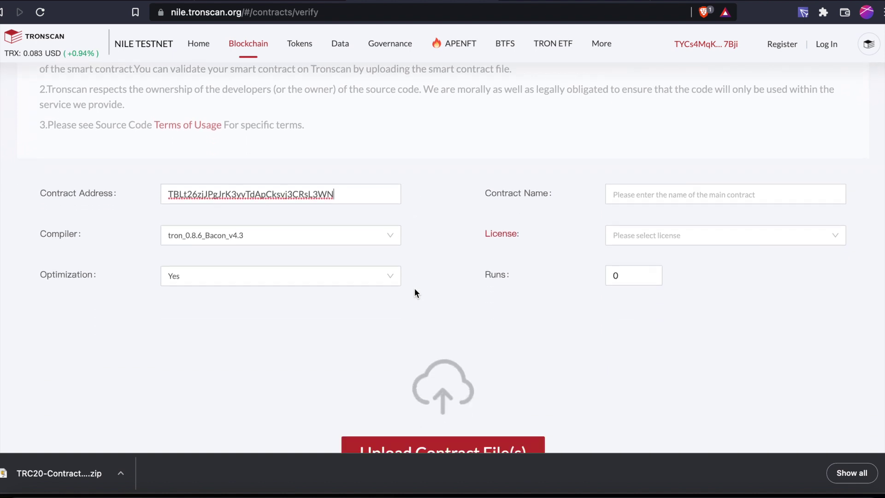
pyautogui.scroll(-5, 283, 282)
pyautogui.scroll(-4, 285, 288)
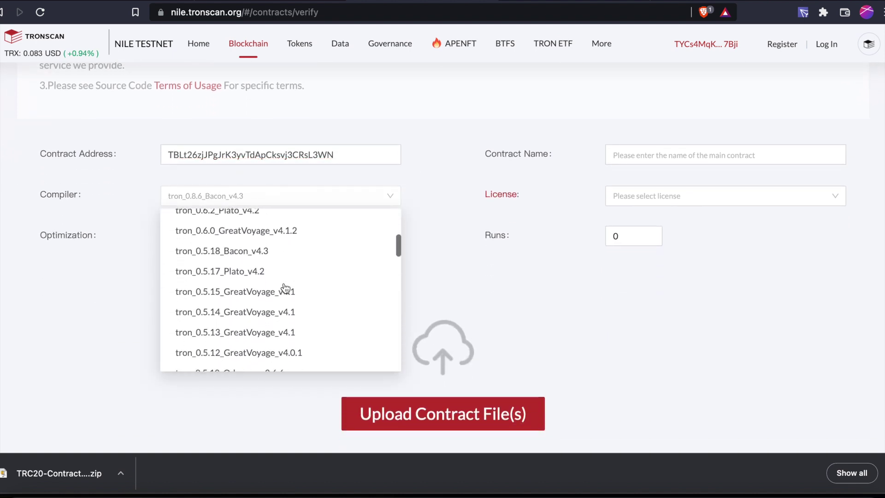
pyautogui.scroll(4, 285, 288)
pyautogui.scroll(4, 286, 289)
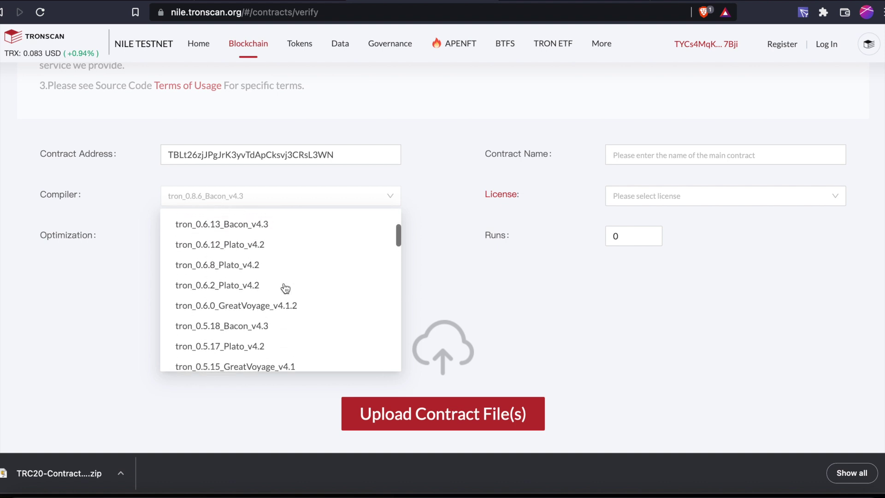
pyautogui.scroll(-6, 285, 289)
pyautogui.scroll(-5, 286, 289)
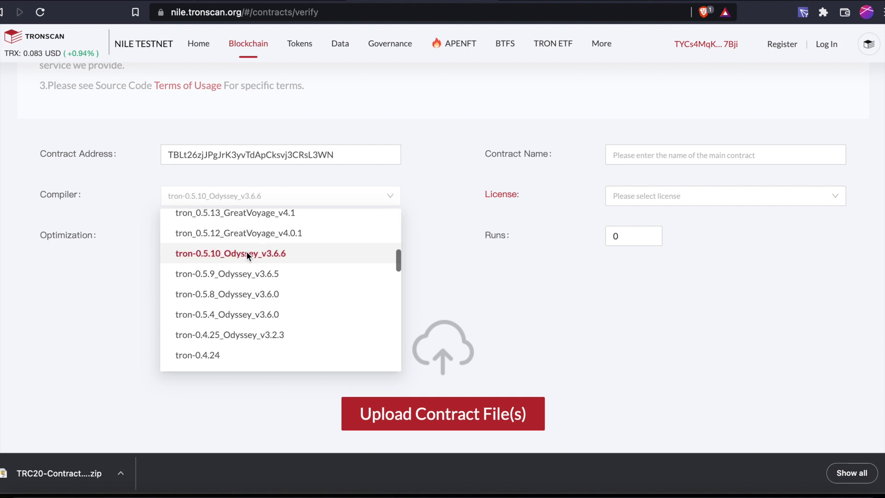
pyautogui.click(243, 253)
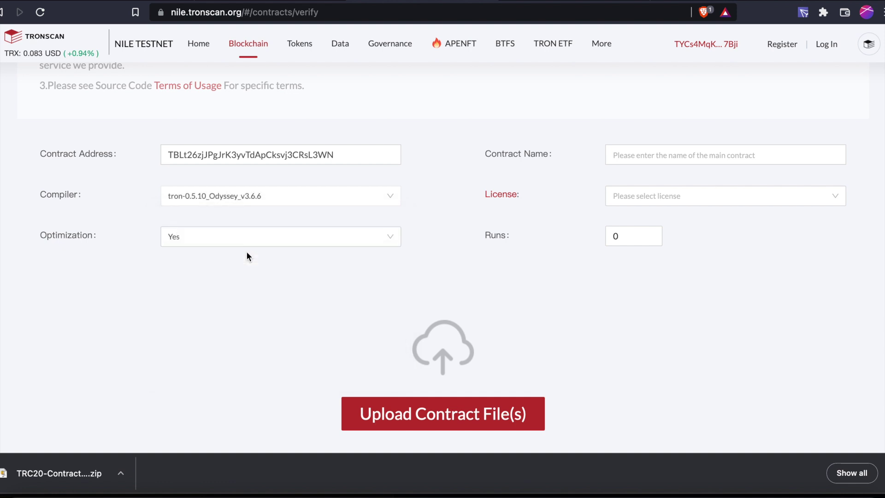
# Set the contract name to Token and the license to No License(None)
pyautogui.click(642, 151)
pyautogui.write('Token')
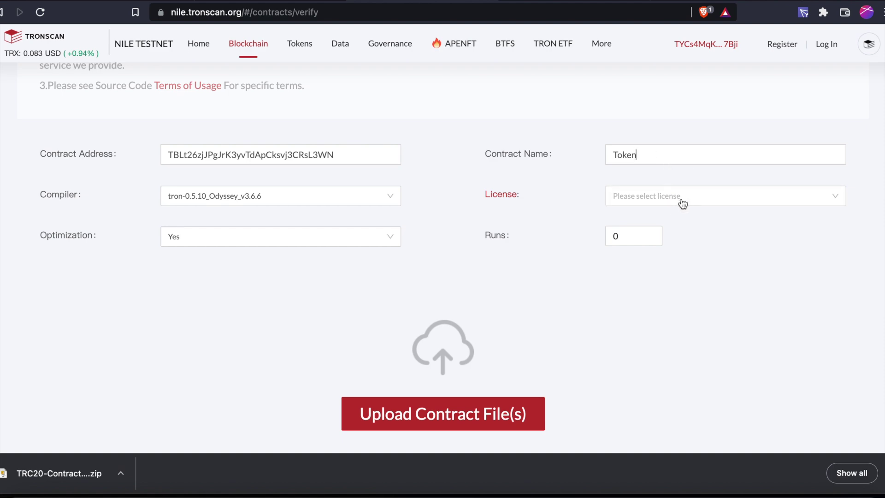
pyautogui.click(685, 199)
pyautogui.click(651, 219)
pyautogui.click(651, 220)
# Upload the contract files ITRC20.sol, SafeMath.sol, Token.sol, TRC20.sol and TRC20Detailed.sol for validation
pyautogui.click(488, 414)
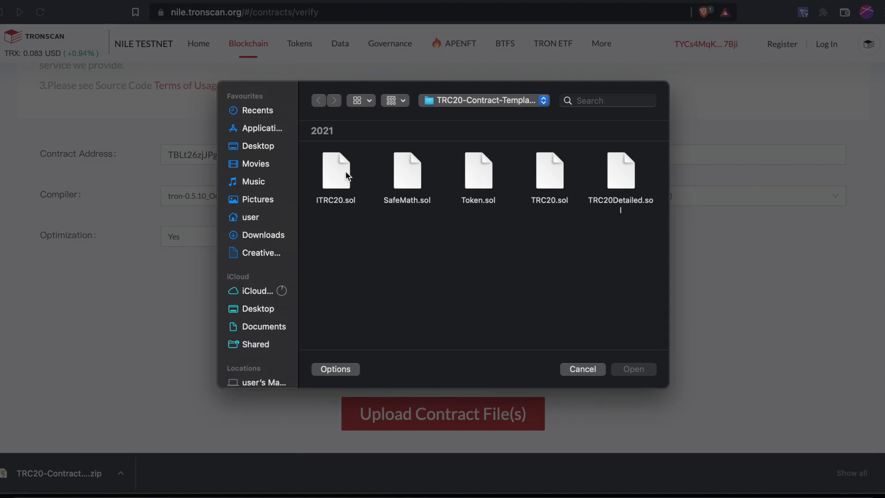
pyautogui.moveTo(652, 216); pyautogui.dragTo(314, 187)
pyautogui.click(638, 369)
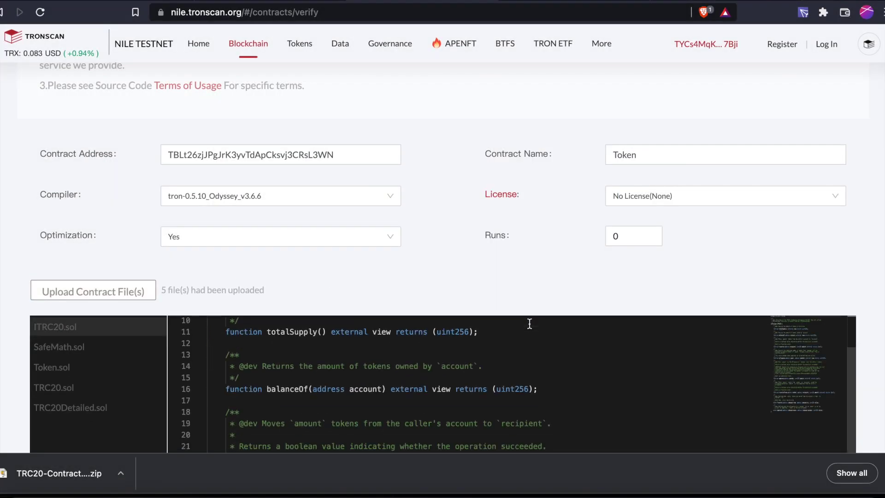
# Start the reCAPTCHA check and solve its bicycles image challenge
pyautogui.scroll(-15, 530, 324)
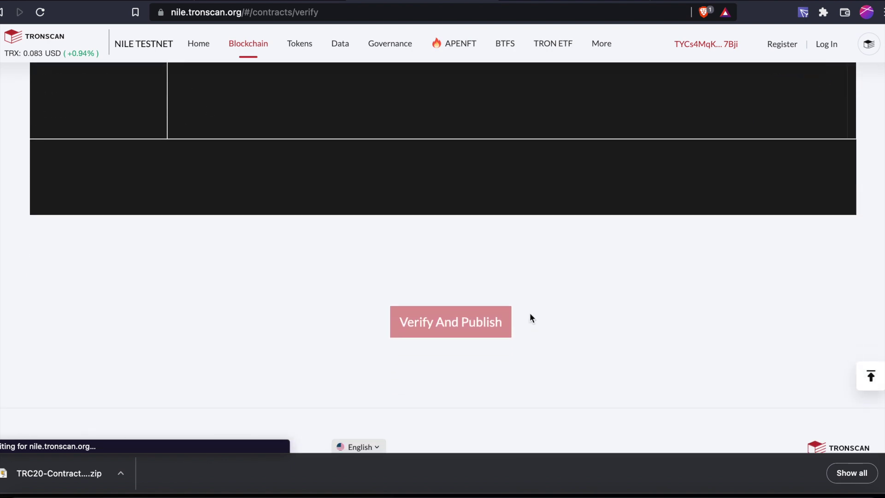
pyautogui.scroll(-1, 529, 318)
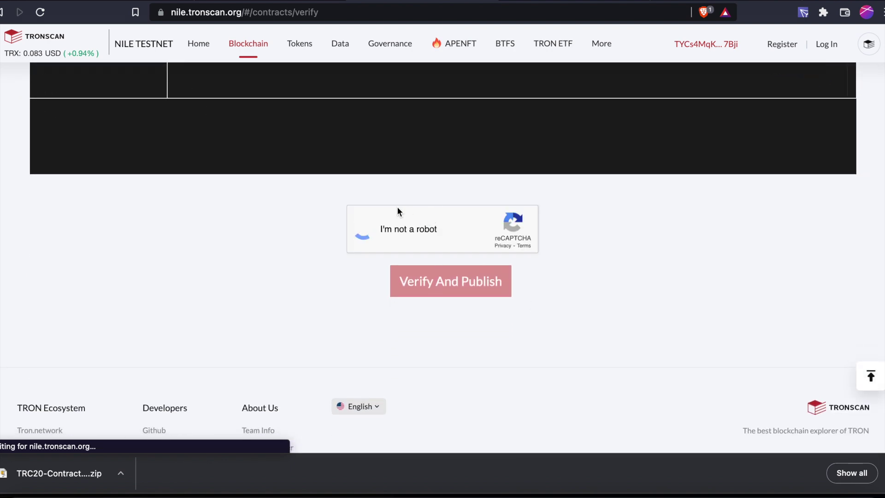
pyautogui.click(462, 205)
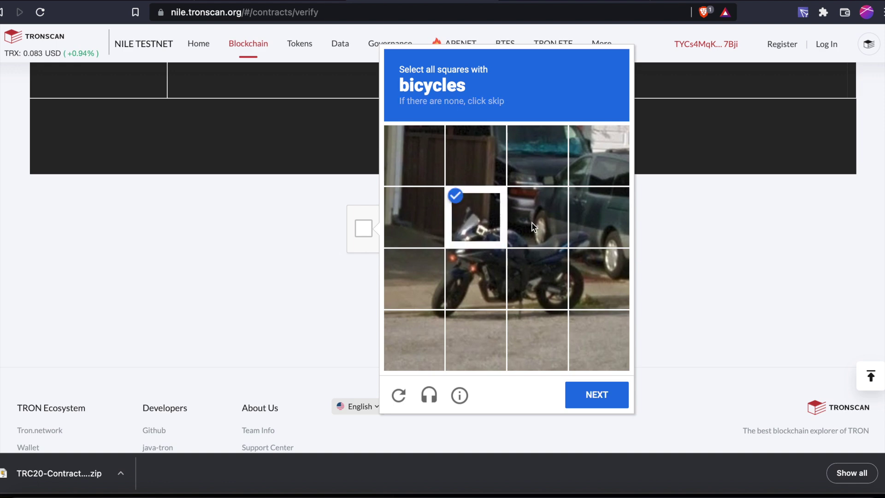
pyautogui.click(533, 225)
pyautogui.click(594, 219)
pyautogui.click(592, 283)
pyautogui.click(551, 286)
pyautogui.click(479, 280)
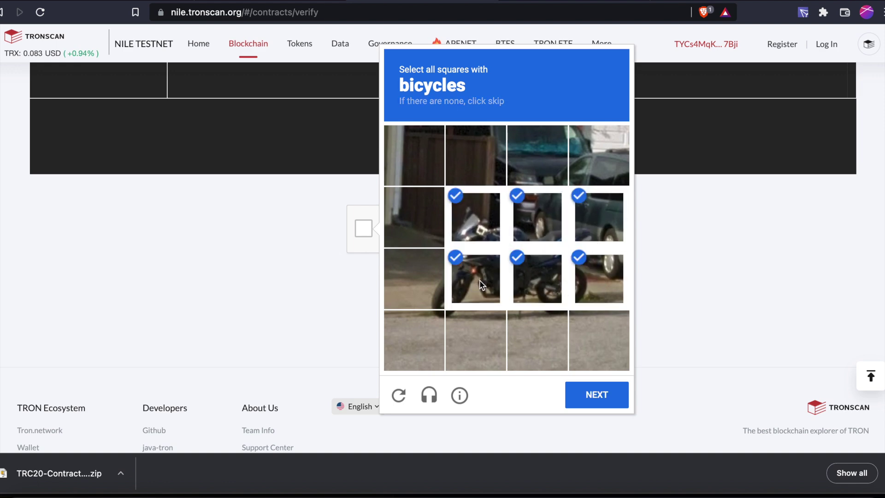
pyautogui.click(429, 281)
pyautogui.click(589, 394)
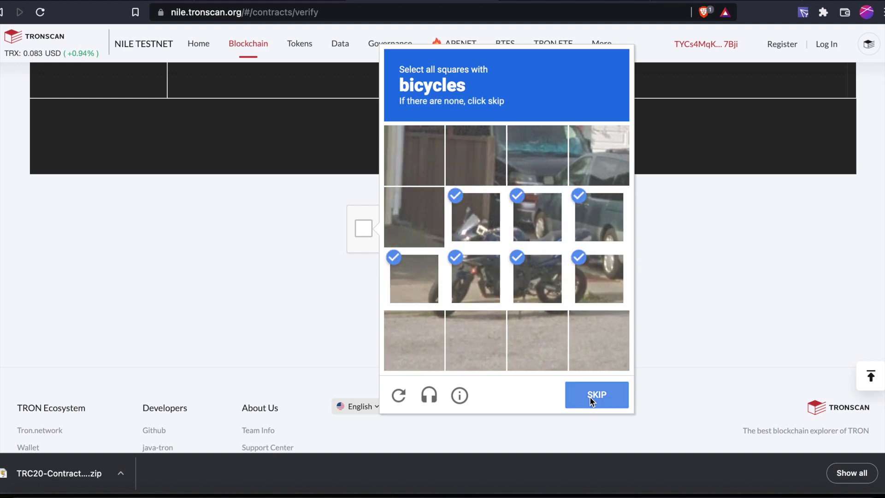
# Solve the reCAPTCHA's buses image challenge and submit the contract to verify and publish
pyautogui.click(424, 285)
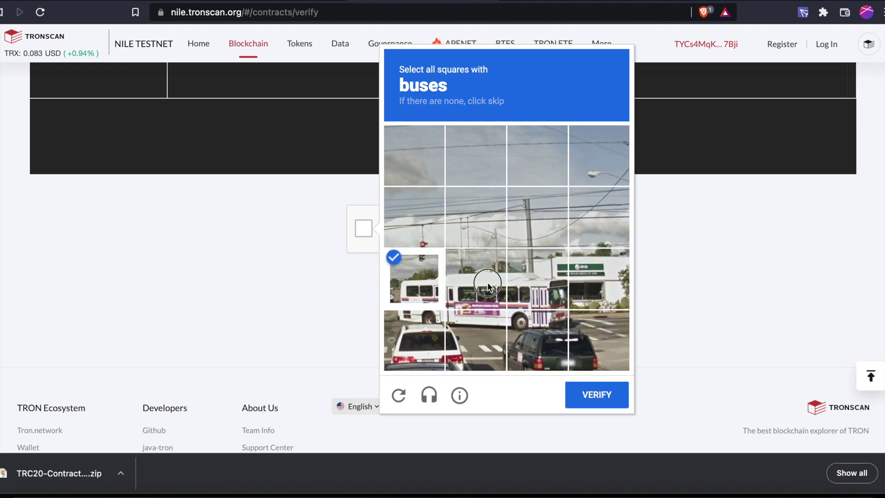
pyautogui.click(476, 278)
pyautogui.click(537, 279)
pyautogui.click(537, 339)
pyautogui.click(468, 322)
pyautogui.click(591, 392)
pyautogui.click(489, 283)
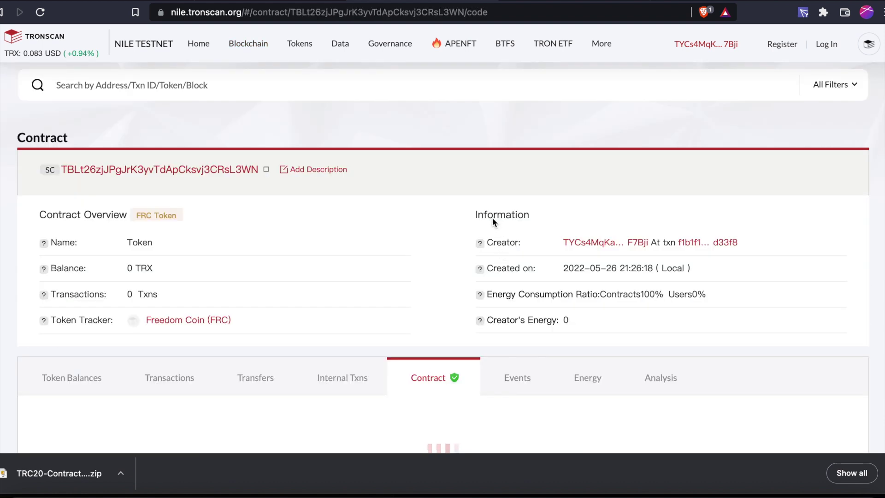
# Review the contract page's overview, source code verification status and contract codes
pyautogui.scroll(-2, 361, 199)
pyautogui.scroll(-1, 361, 201)
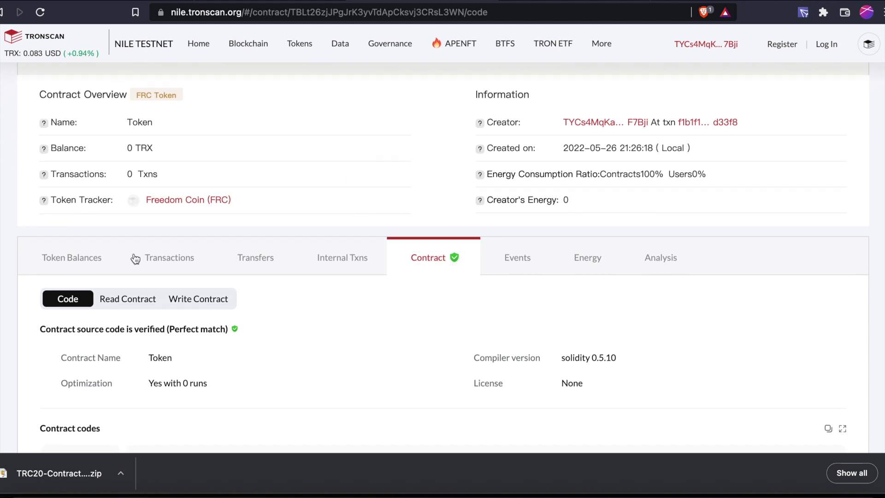
pyautogui.scroll(2, 458, 150)
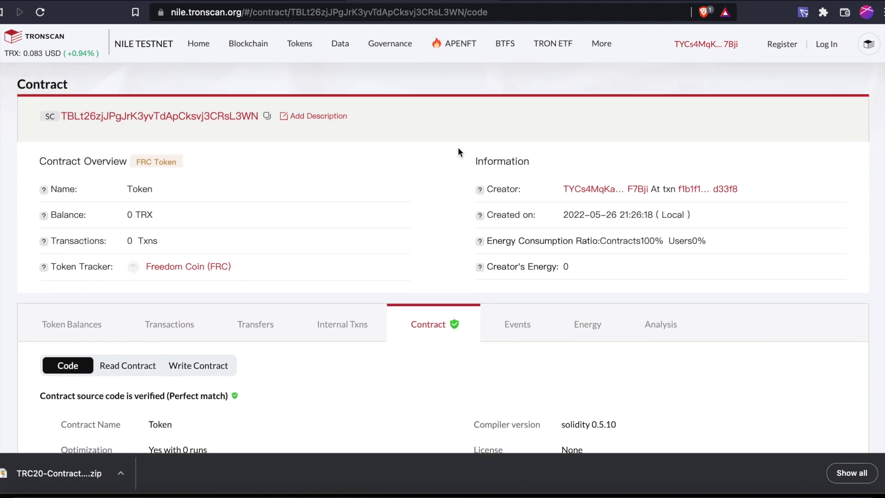
pyautogui.scroll(-2, 288, 172)
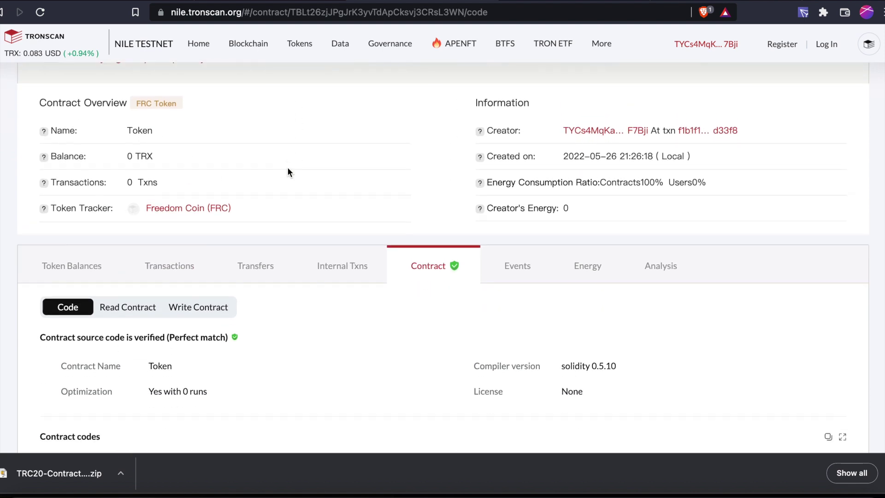
pyautogui.scroll(-6, 258, 239)
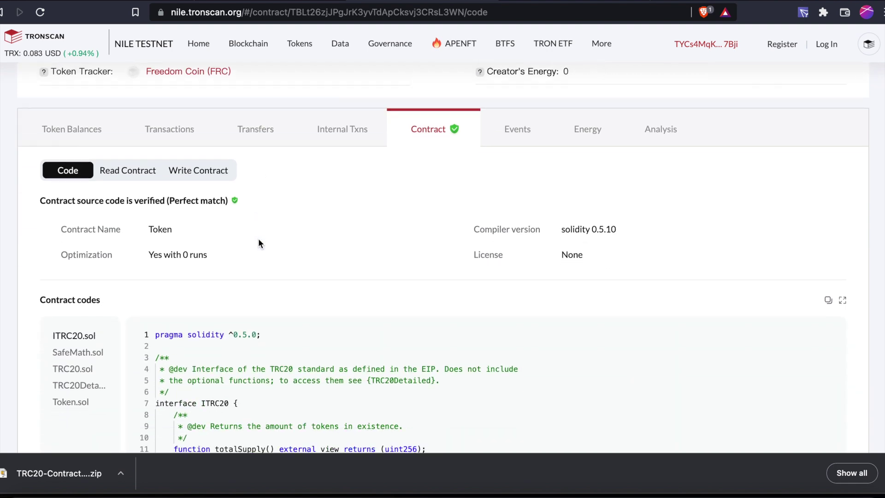
pyautogui.scroll(2, 258, 239)
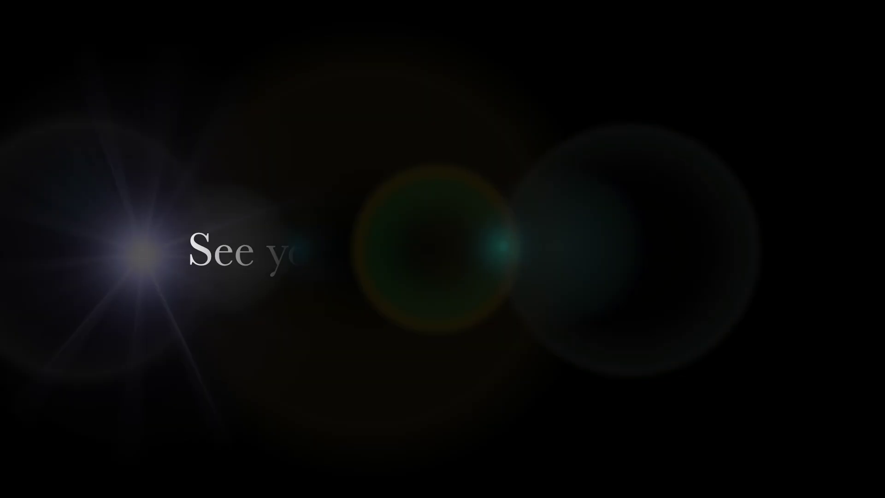